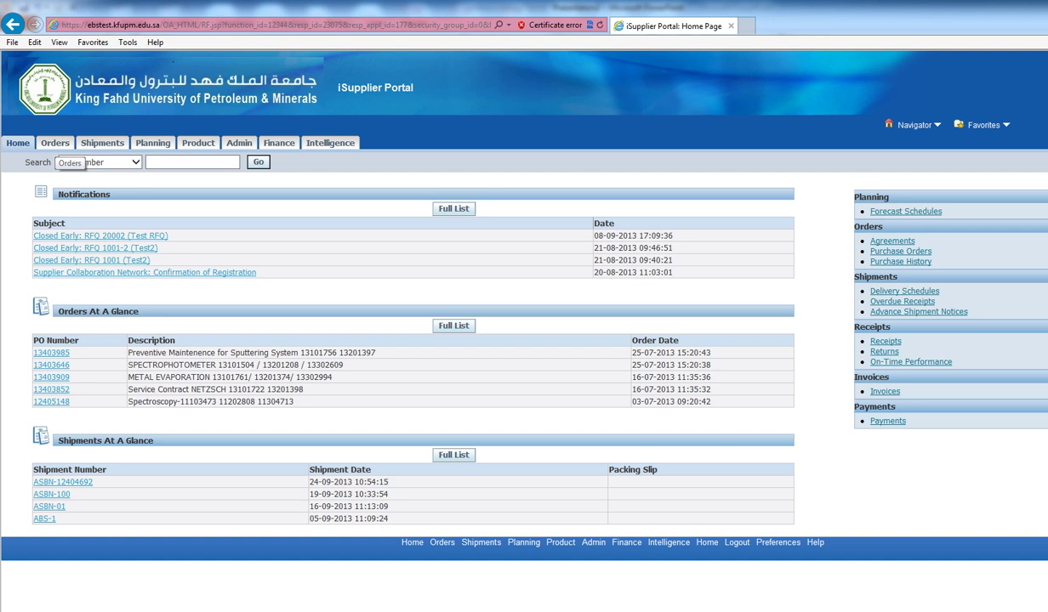
# Open the METAL EVAPORATION purchase order for acknowledgement from the purchase orders list, keeping the current Windows color scheme permanently.
pyautogui.click(56, 143)
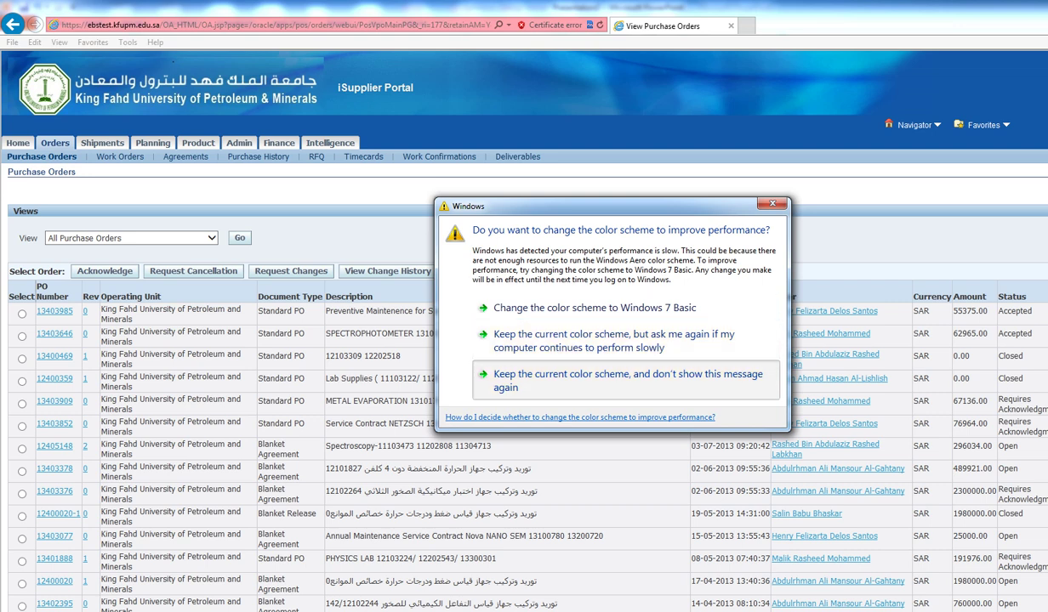
pyautogui.click(625, 380)
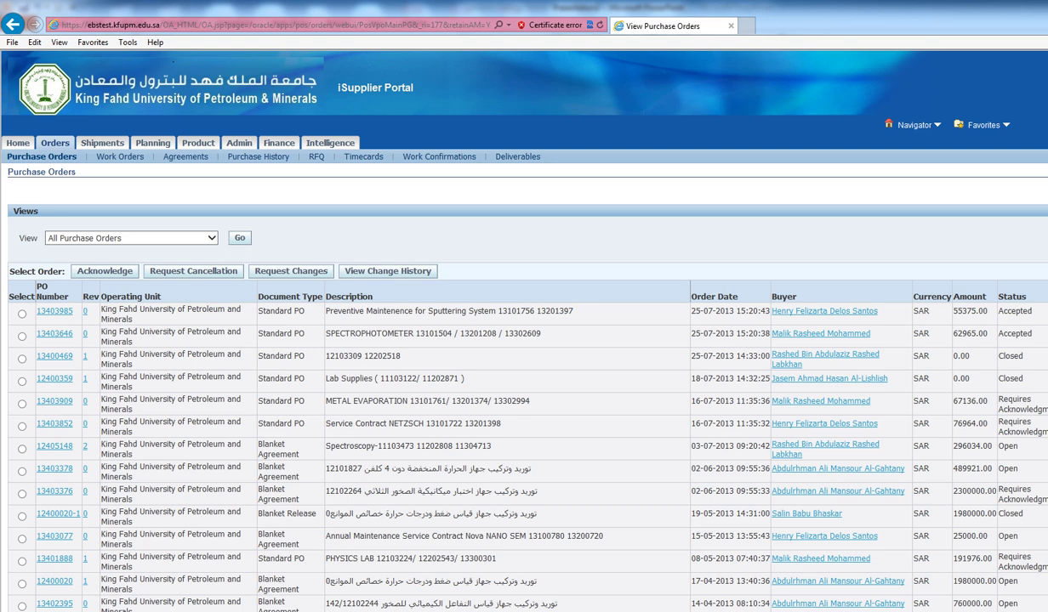
pyautogui.moveTo(74, 401); pyautogui.dragTo(37, 401)
pyautogui.moveTo(998, 397); pyautogui.dragTo(1047, 409)
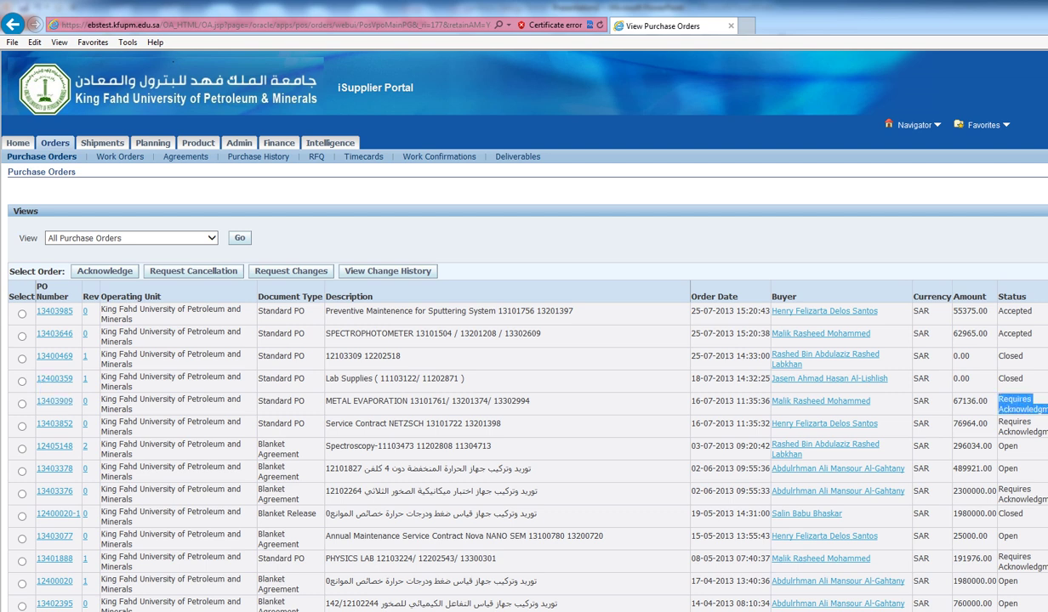
pyautogui.click(22, 404)
pyautogui.click(105, 272)
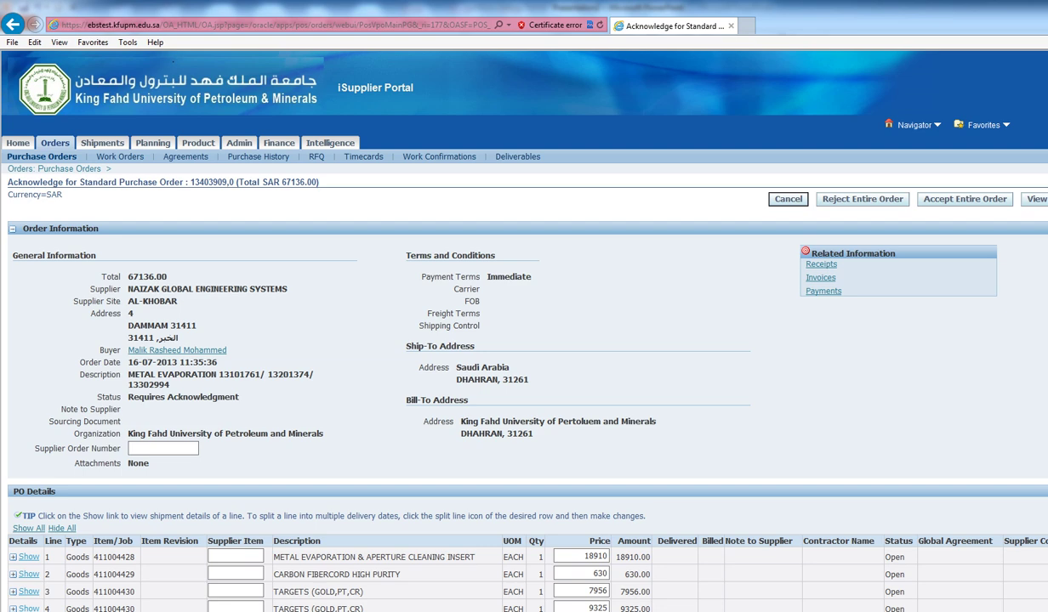
# Examine the order's general information, its PO detail lines and the editable supplier order number and supplier item fields.
pyautogui.scroll(-2, 523, 323)
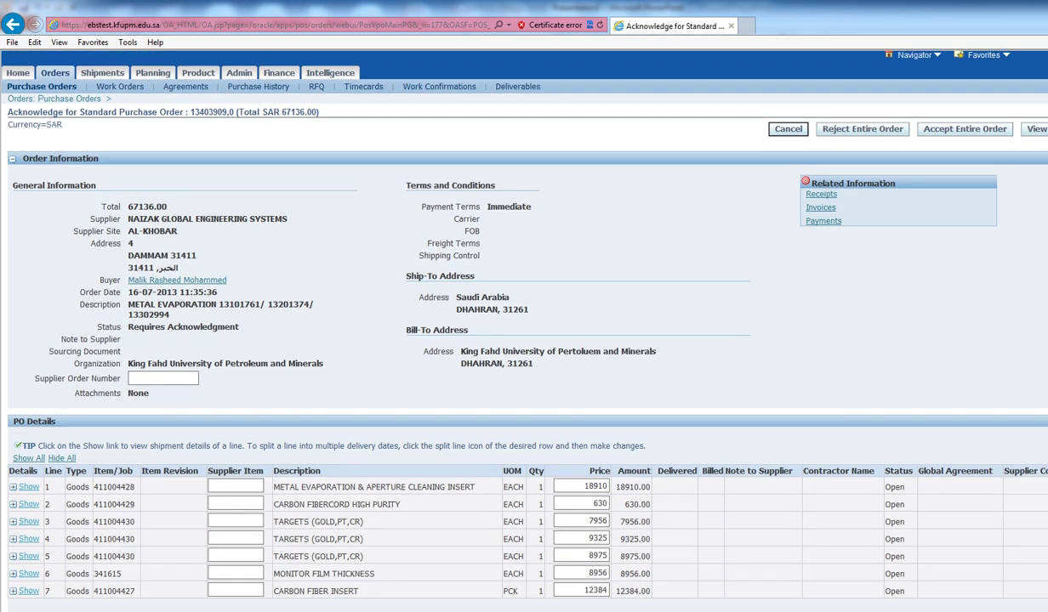
pyautogui.scroll(-1, 524, 340)
pyautogui.scroll(2, 523, 323)
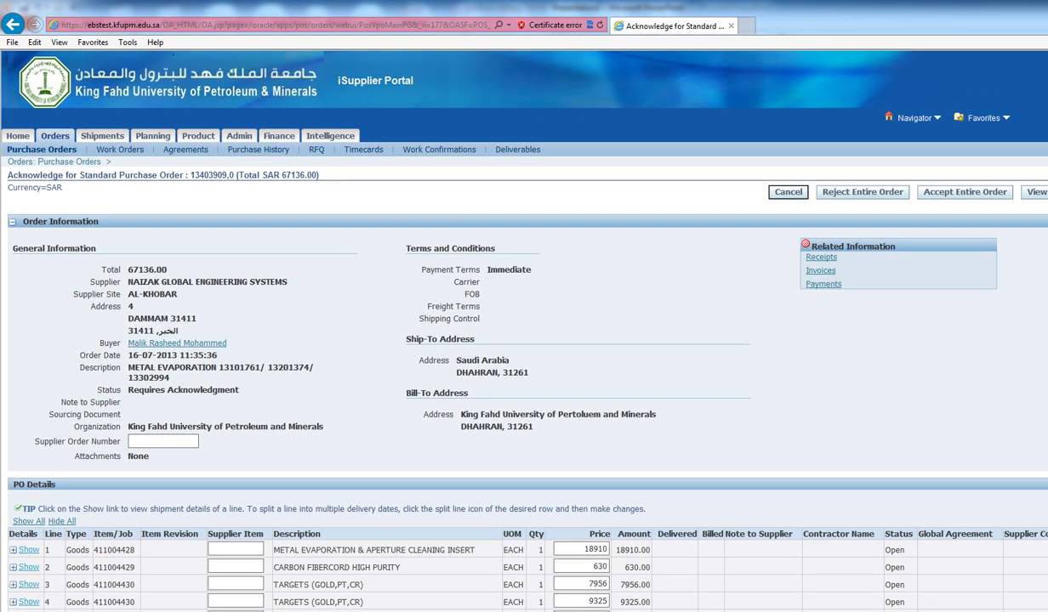
pyautogui.scroll(-2, 524, 323)
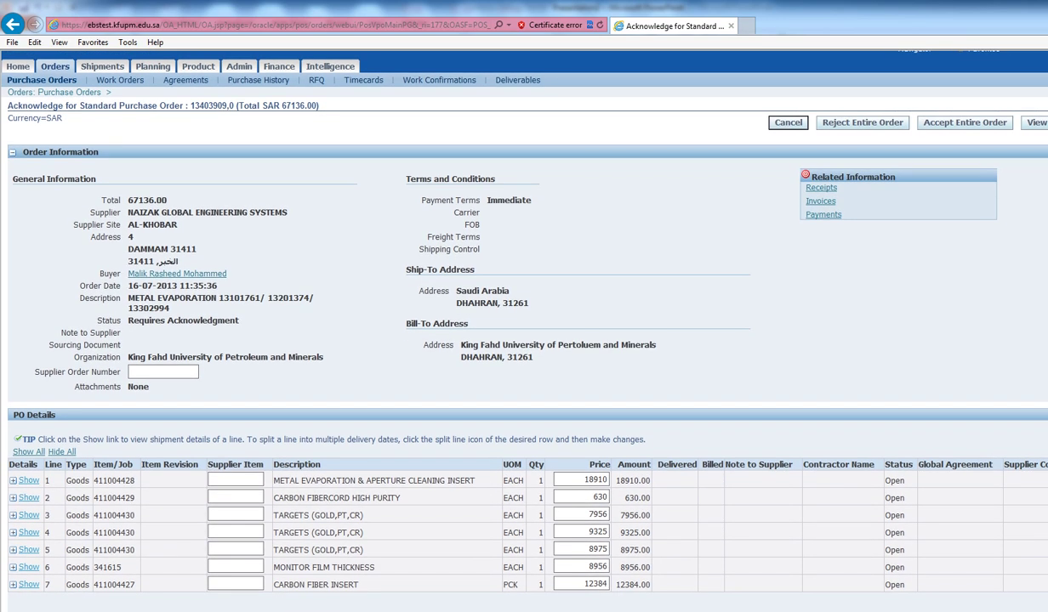
pyautogui.click(235, 479)
pyautogui.click(236, 496)
pyautogui.click(163, 371)
pyautogui.scroll(-3, 524, 340)
pyautogui.scroll(5, 524, 340)
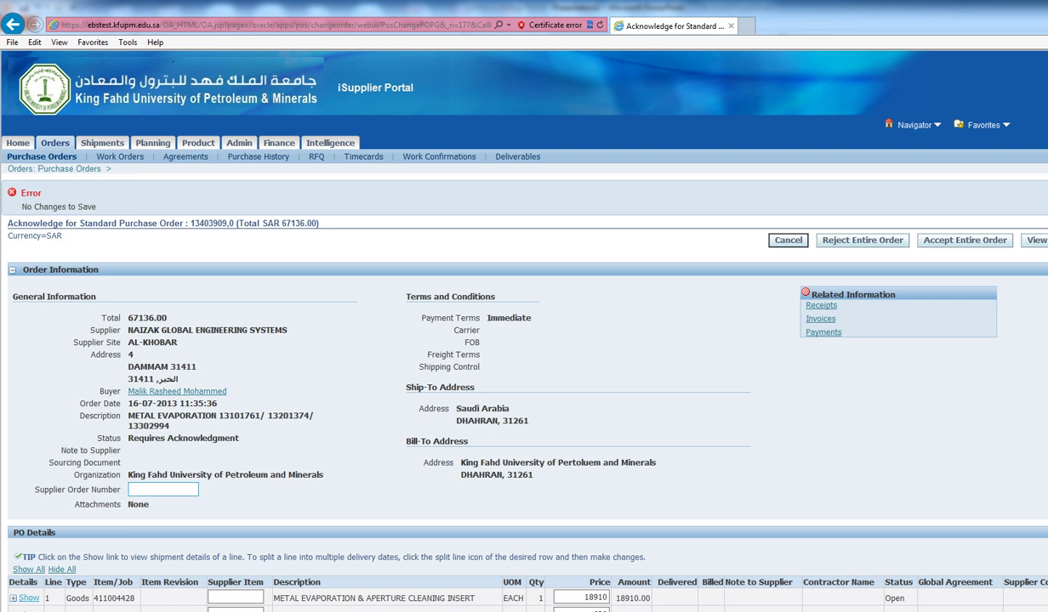
# Enter the supplier order number in the order's general information.
pyautogui.click(162, 490)
pyautogui.write('RYE/6677213')
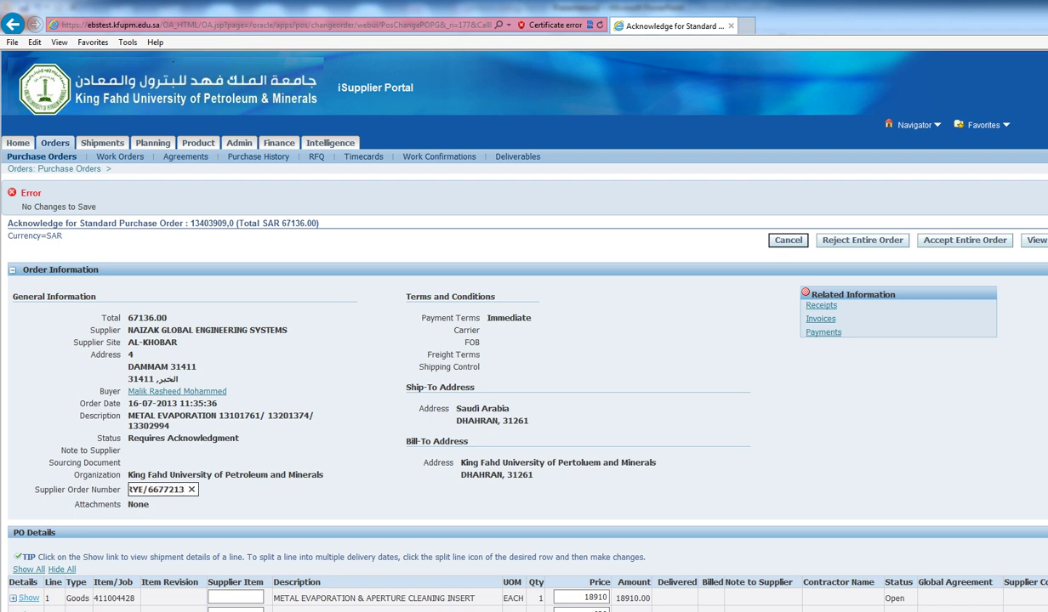
pyautogui.press('BackSpace')
pyautogui.press('BackSpace')
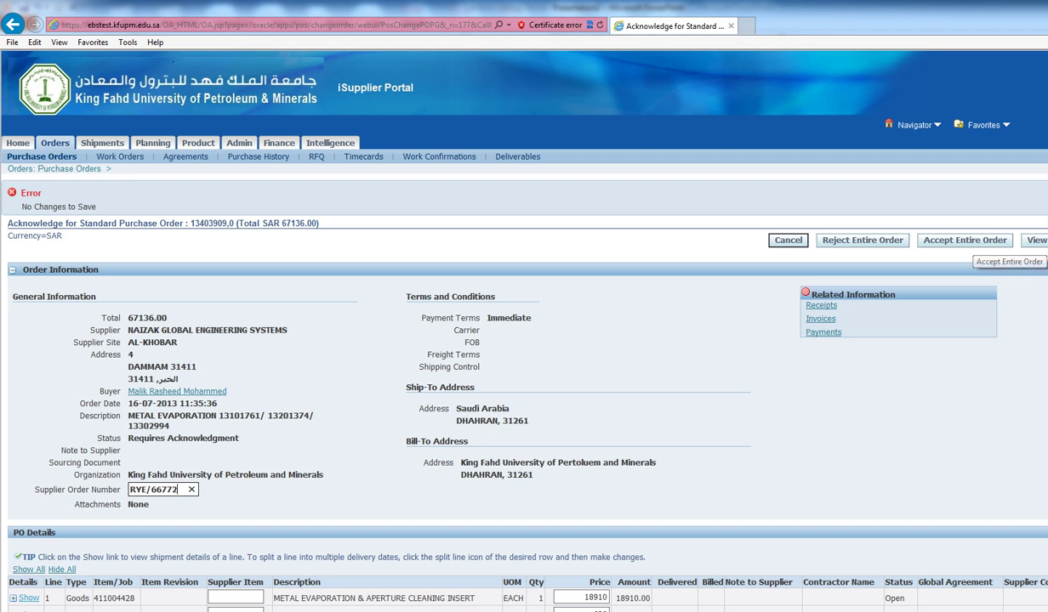
# Accept the entire order, discarding unsaved page changes, and submit it with the note to buyer "I am acknowledging this PO. Thanks.".
pyautogui.click(965, 239)
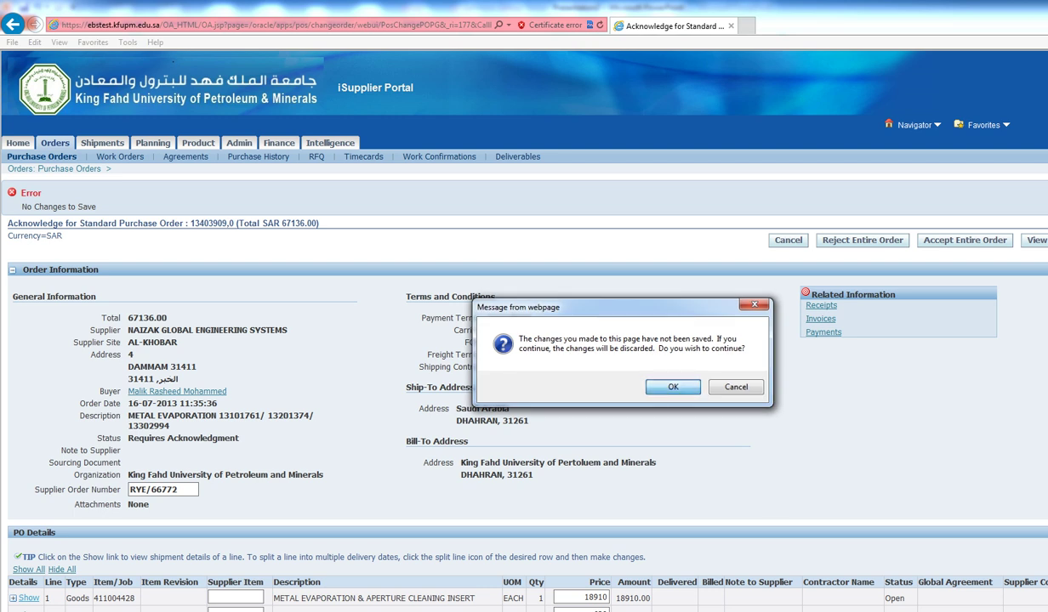
pyautogui.click(673, 387)
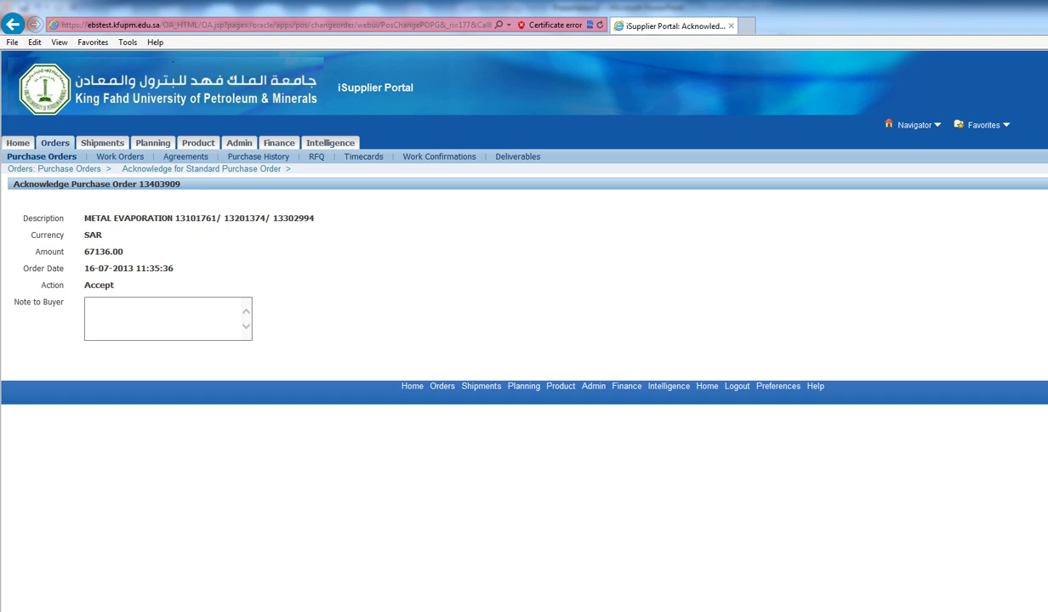
pyautogui.moveTo(13, 303); pyautogui.dragTo(65, 303)
pyautogui.click(145, 315)
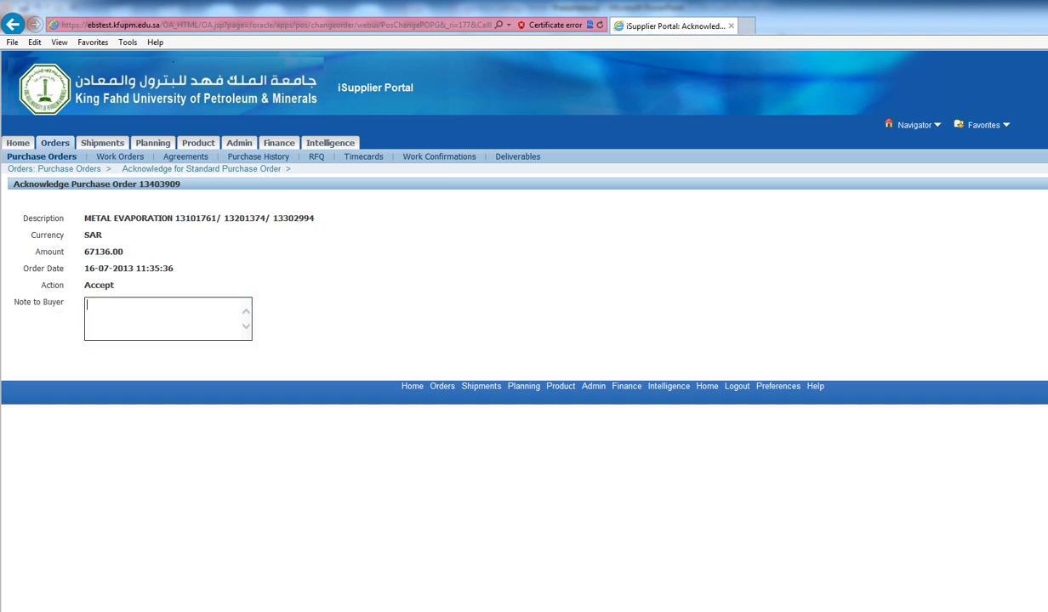
pyautogui.write('I am acknowledging theis PO')
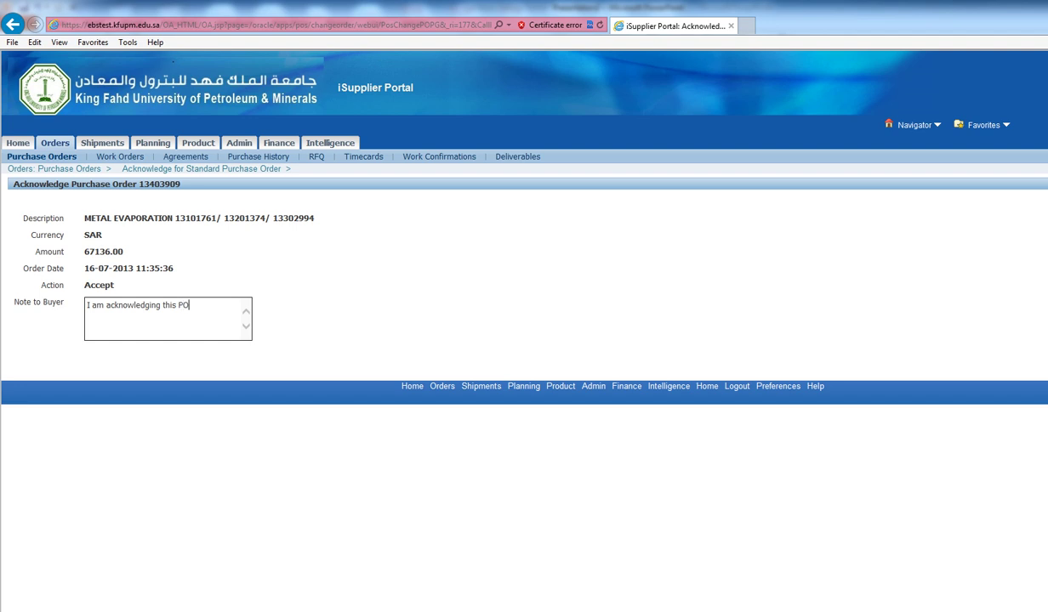
pyautogui.write('.')
pyautogui.press('Return')
pyautogui.write('Thanks.')
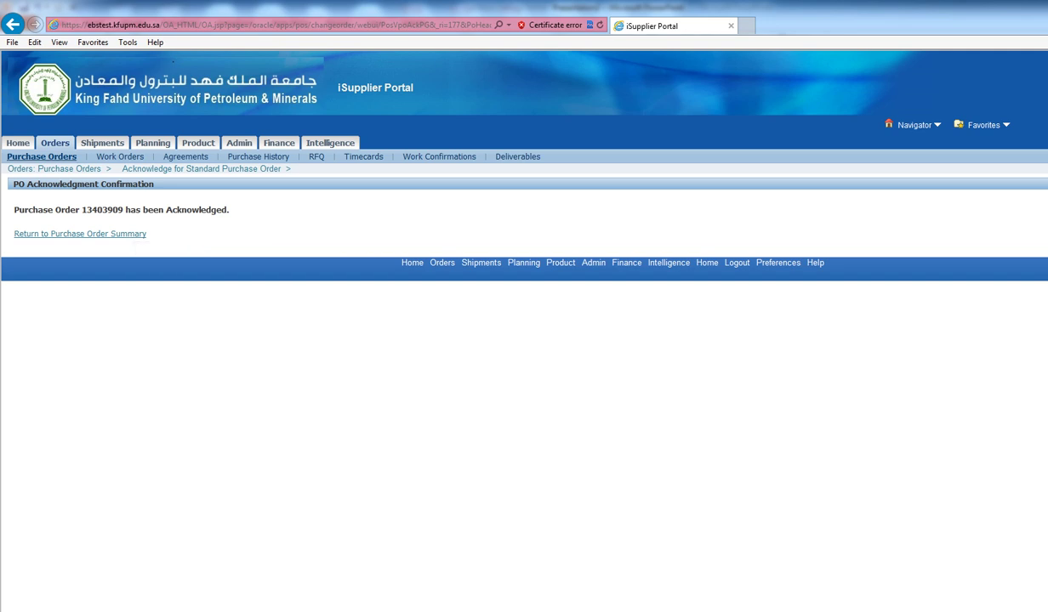
# Return to the purchase orders list and check the status of the METAL EVAPORATION order.
pyautogui.click(42, 157)
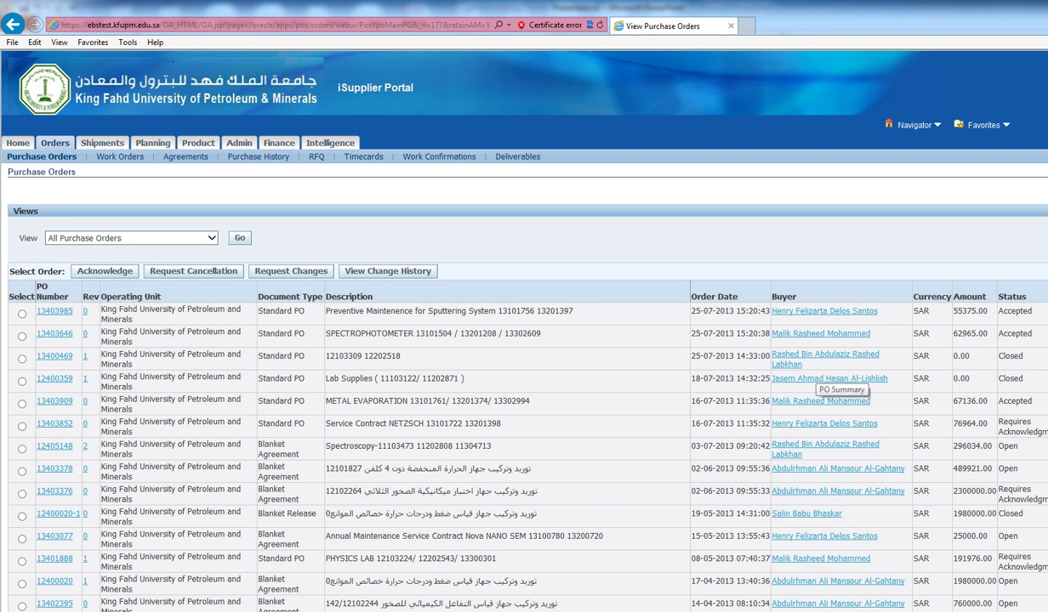
pyautogui.doubleClick(1013, 401)
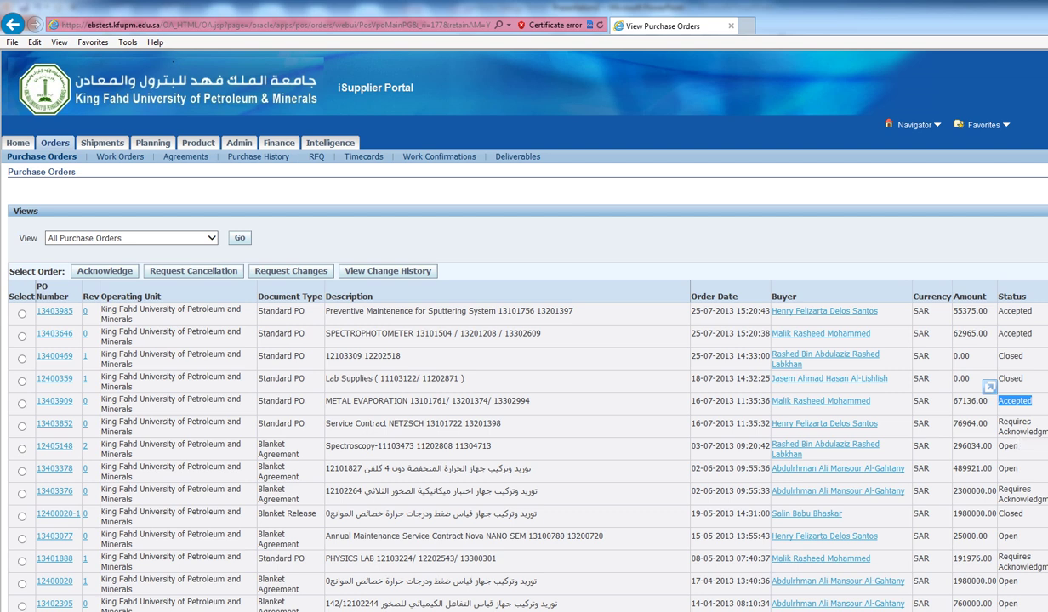
pyautogui.click(1026, 400)
pyautogui.moveTo(1026, 401); pyautogui.dragTo(1032, 401)
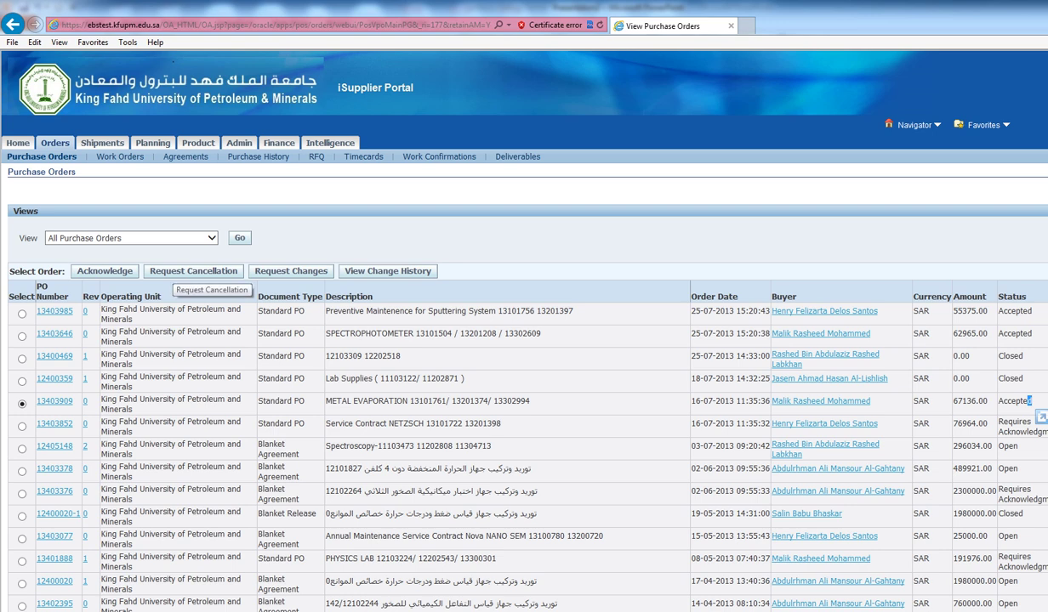
# Open the cancellation request for the METAL EVAPORATION order and review its order information and lines.
pyautogui.click(194, 270)
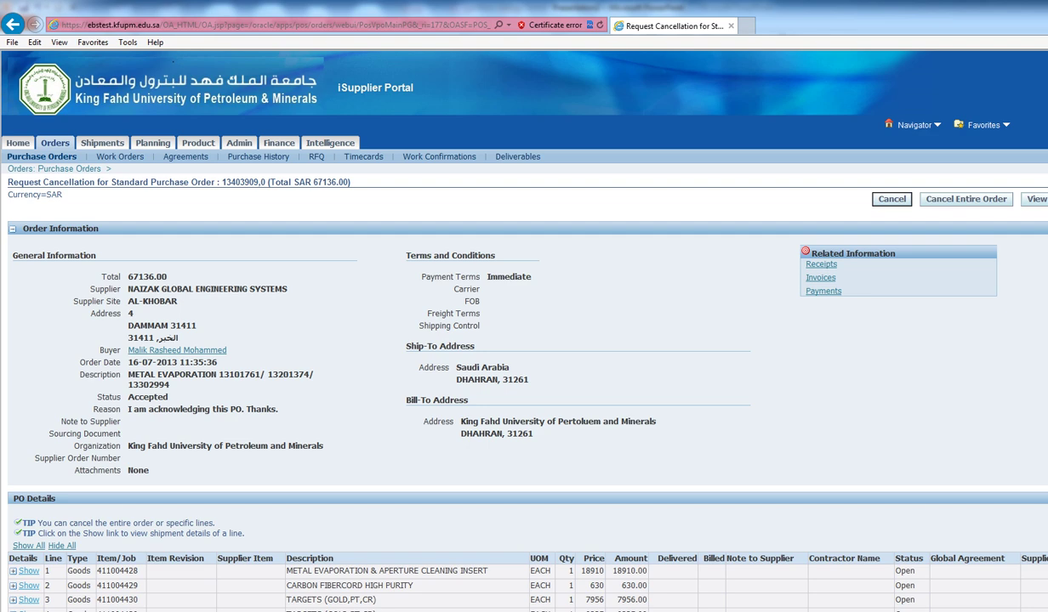
pyautogui.scroll(-3, 524, 340)
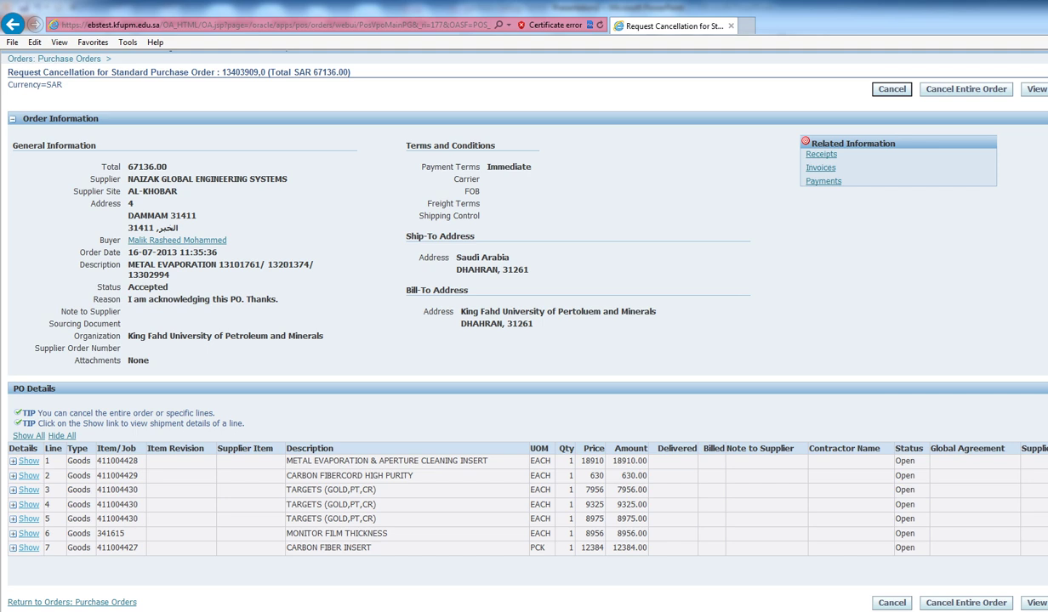
pyautogui.scroll(2, 524, 340)
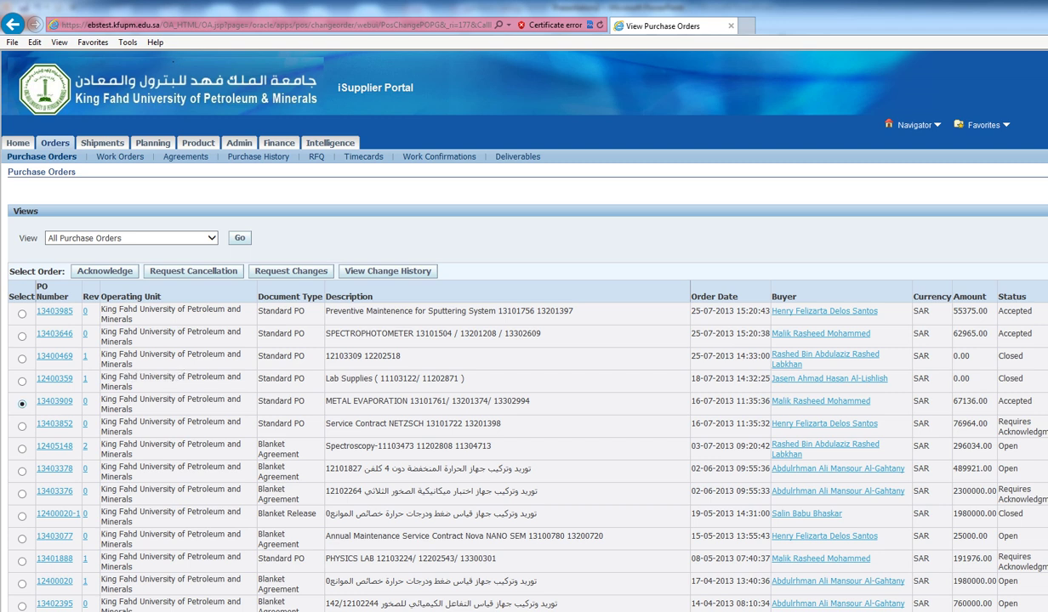
# Open a change request for the METAL EVAPORATION order and enter the supplier order number.
pyautogui.click(291, 270)
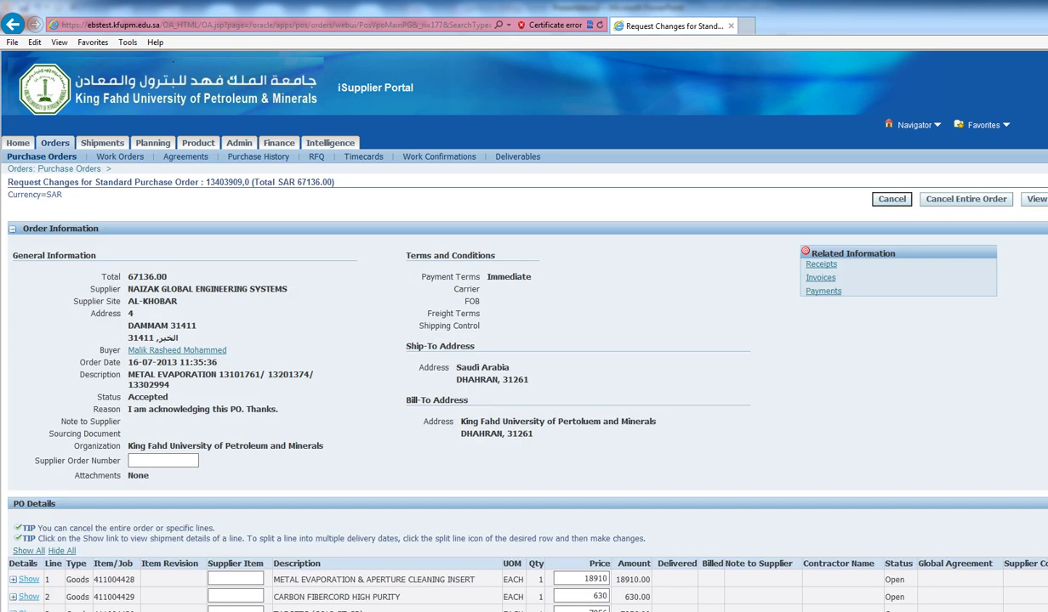
pyautogui.scroll(-3, 524, 332)
pyautogui.scroll(2, 524, 331)
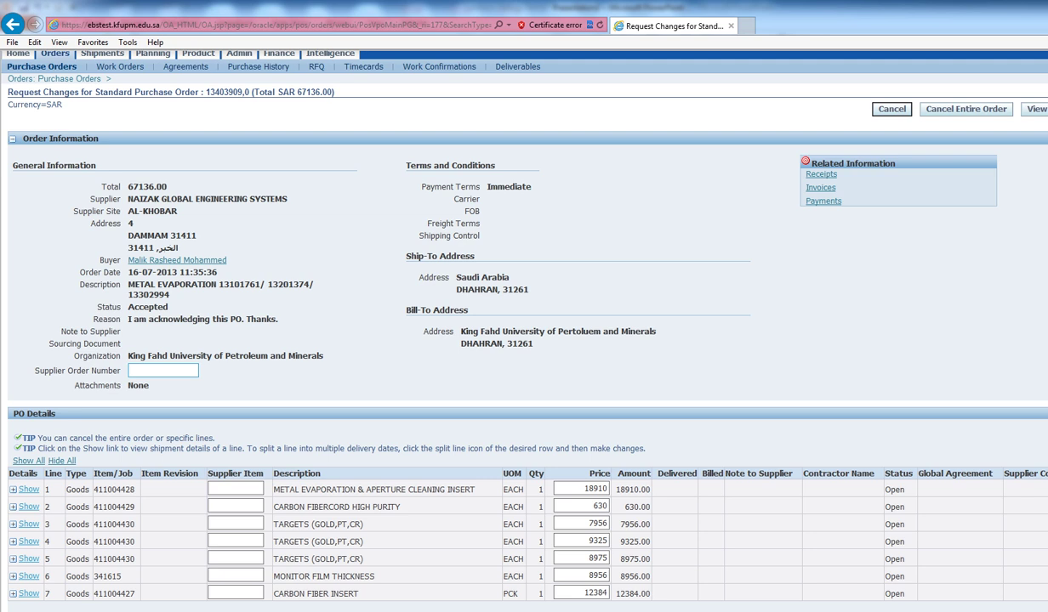
pyautogui.click(163, 371)
pyautogui.write('323454')
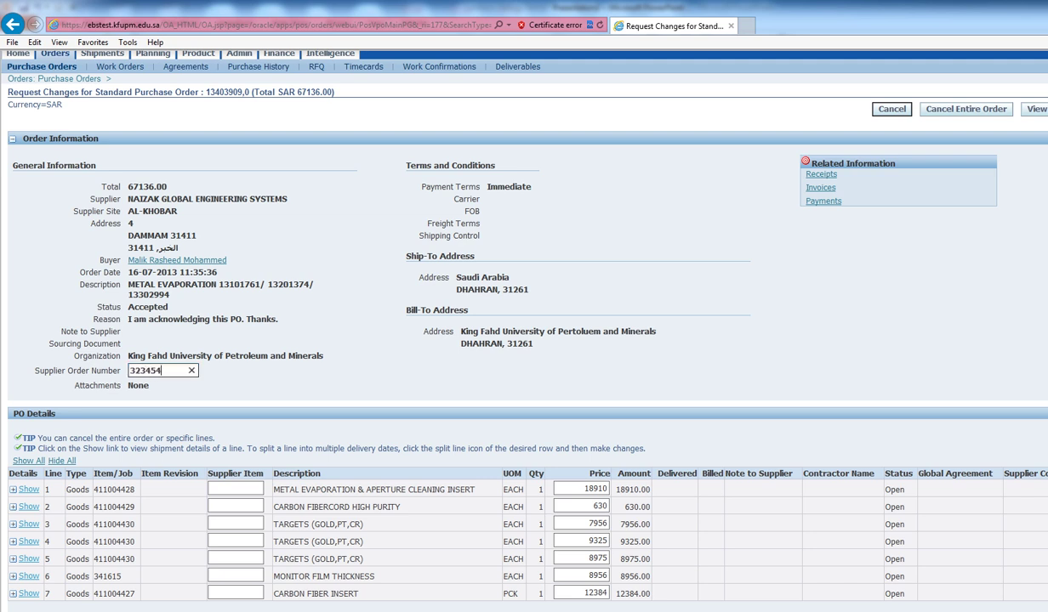
# Enter H98765 as the supplier item for line 1, METAL EVAPORATION & APERTURE CLEANING INSERT.
pyautogui.click(236, 489)
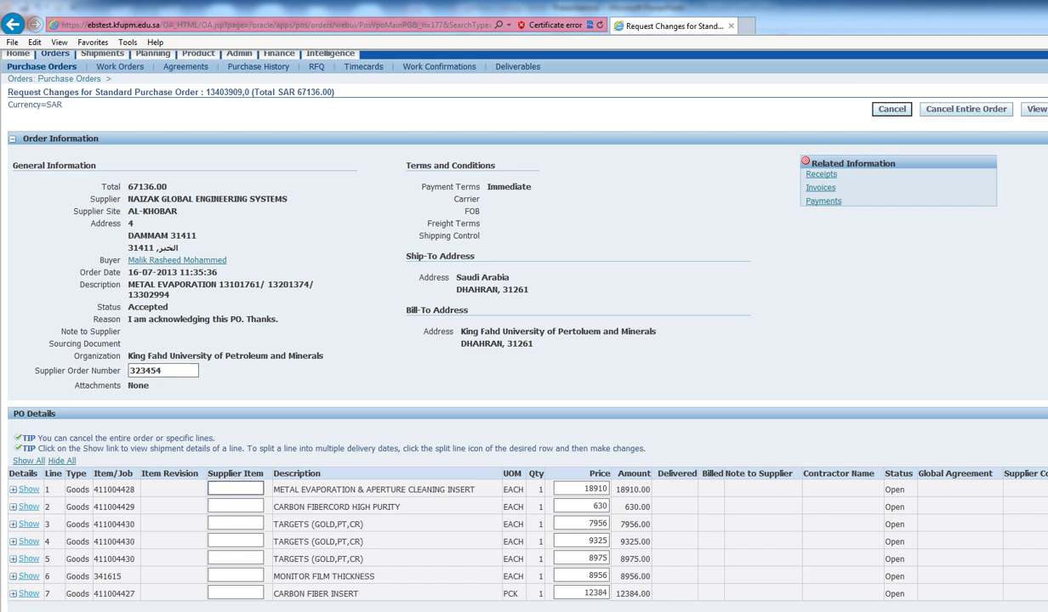
pyautogui.moveTo(93, 490); pyautogui.dragTo(135, 490)
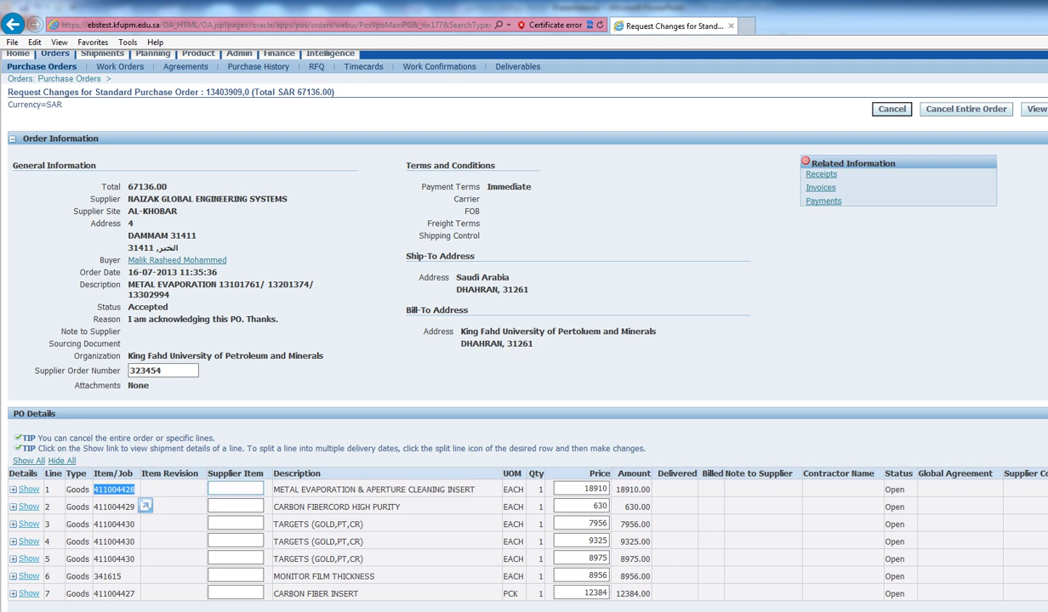
pyautogui.click(235, 489)
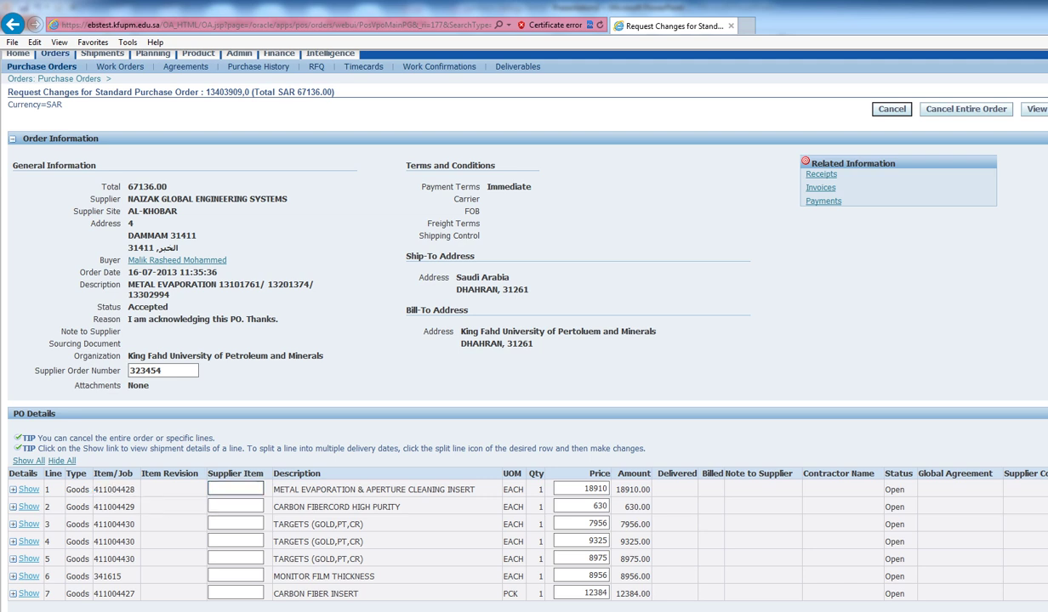
pyautogui.write('H98765')
pyautogui.scroll(2, 504, 319)
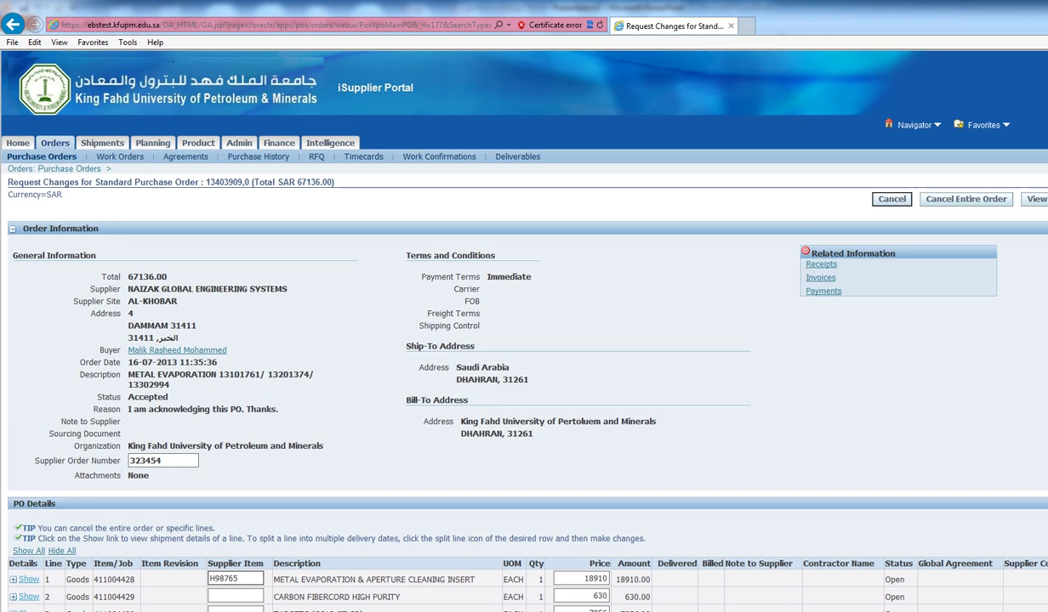
# Add the text "Aditional Comments.." to the additional change requests of the order.
pyautogui.scroll(-5, 504, 319)
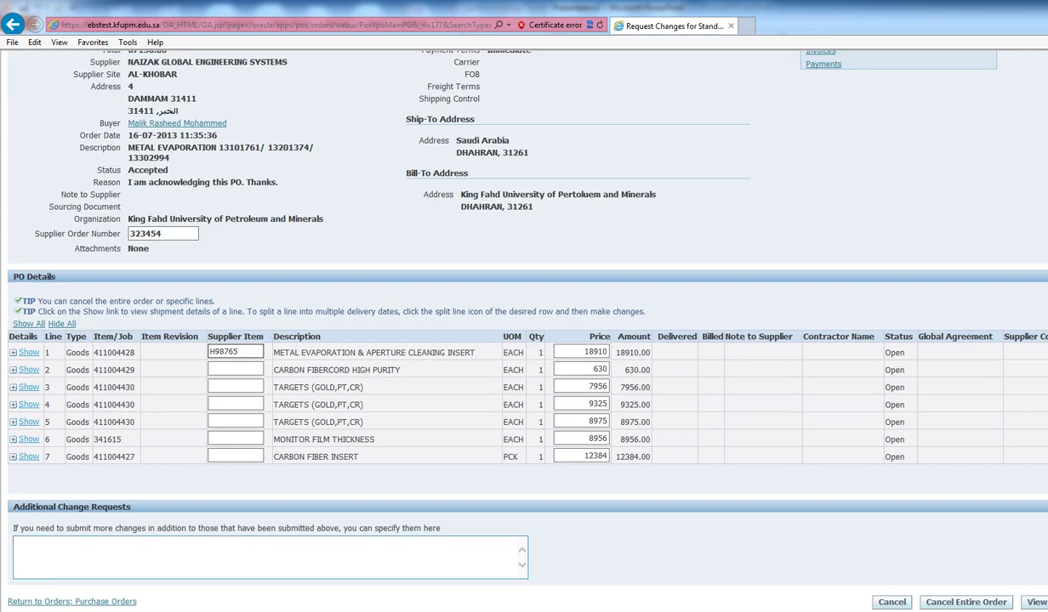
pyautogui.click(270, 557)
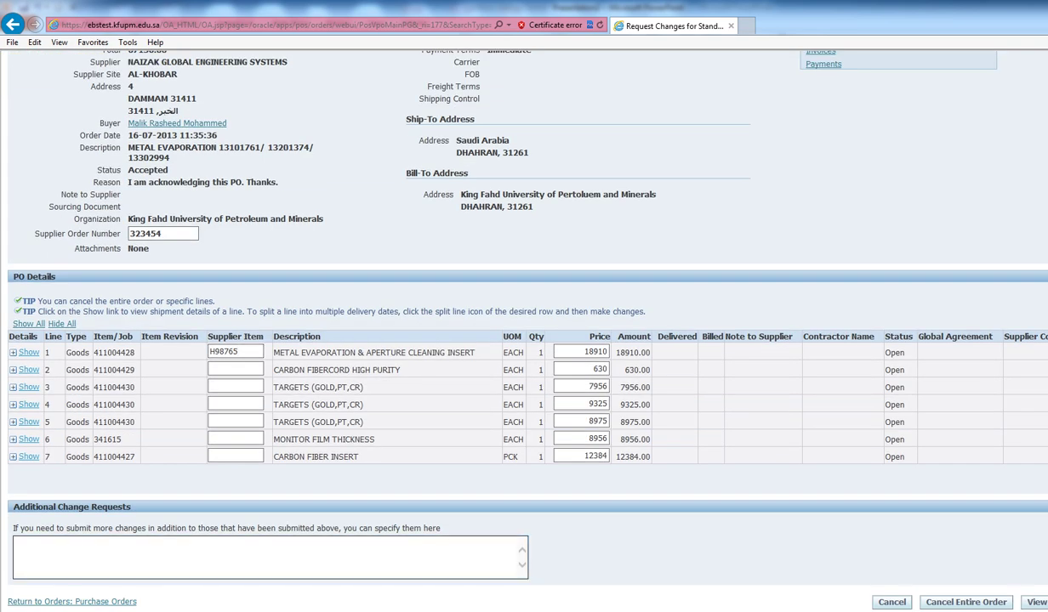
pyautogui.write('Aditional Comments..')
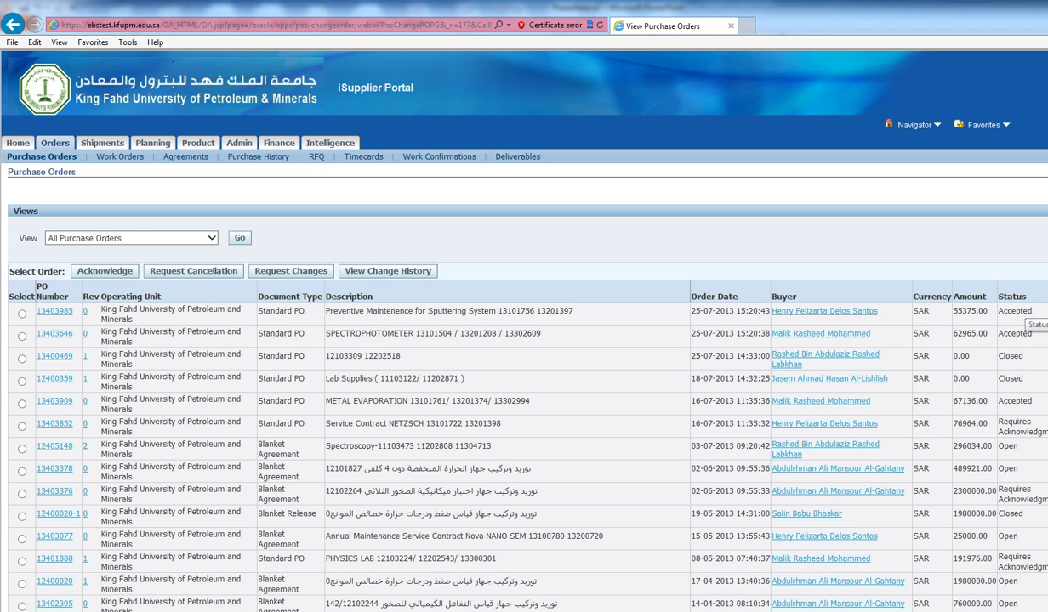
# Examine the different order statuses in the purchase orders list.
pyautogui.moveTo(1031, 311); pyautogui.dragTo(997, 311)
pyautogui.moveTo(1029, 356); pyautogui.dragTo(998, 357)
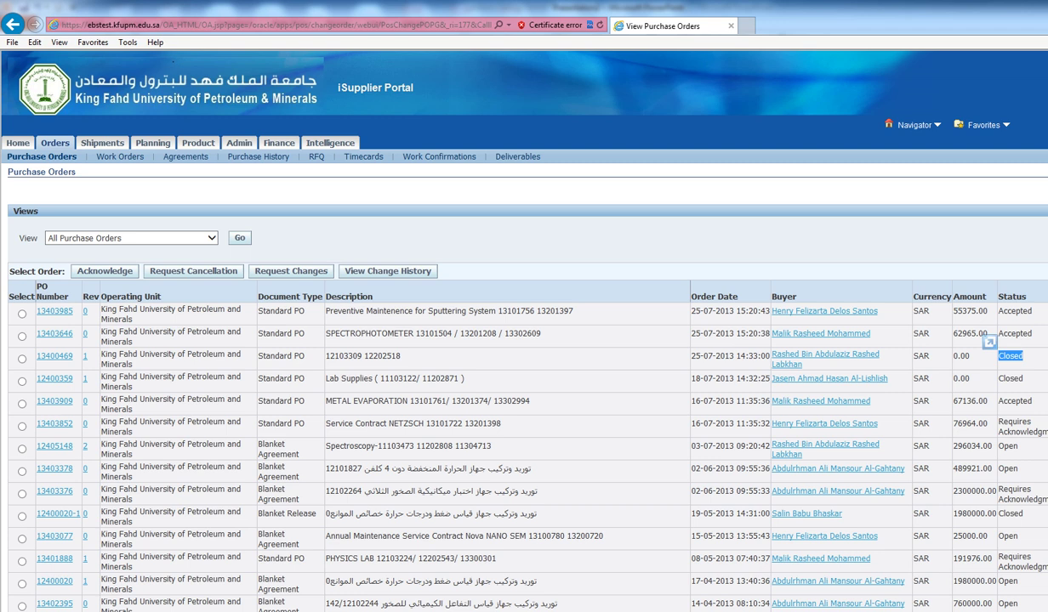
pyautogui.moveTo(1020, 536); pyautogui.dragTo(999, 537)
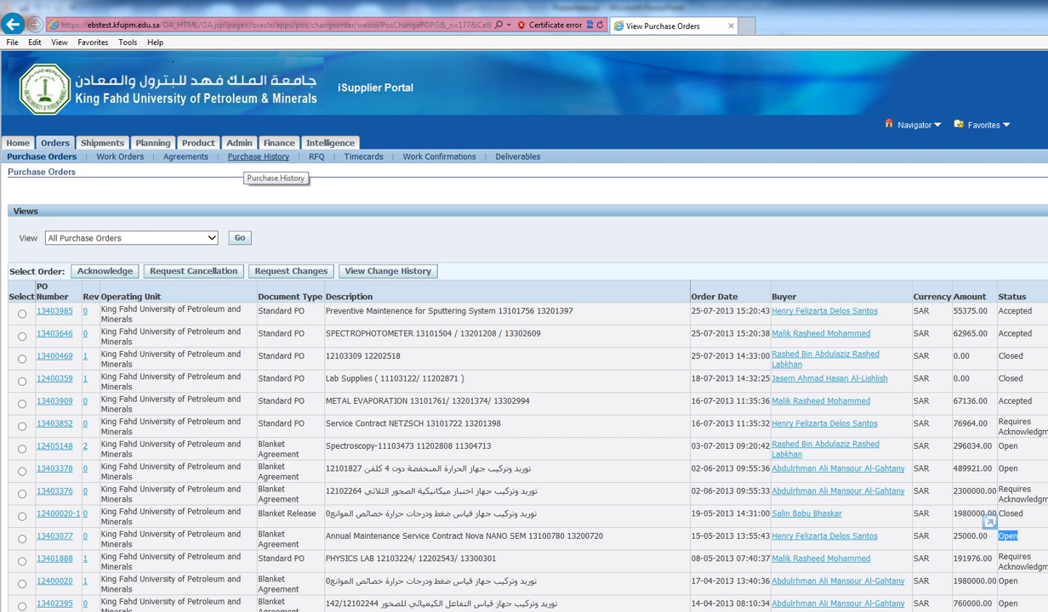
# Search the purchase order revision history without entering any search criteria.
pyautogui.click(255, 157)
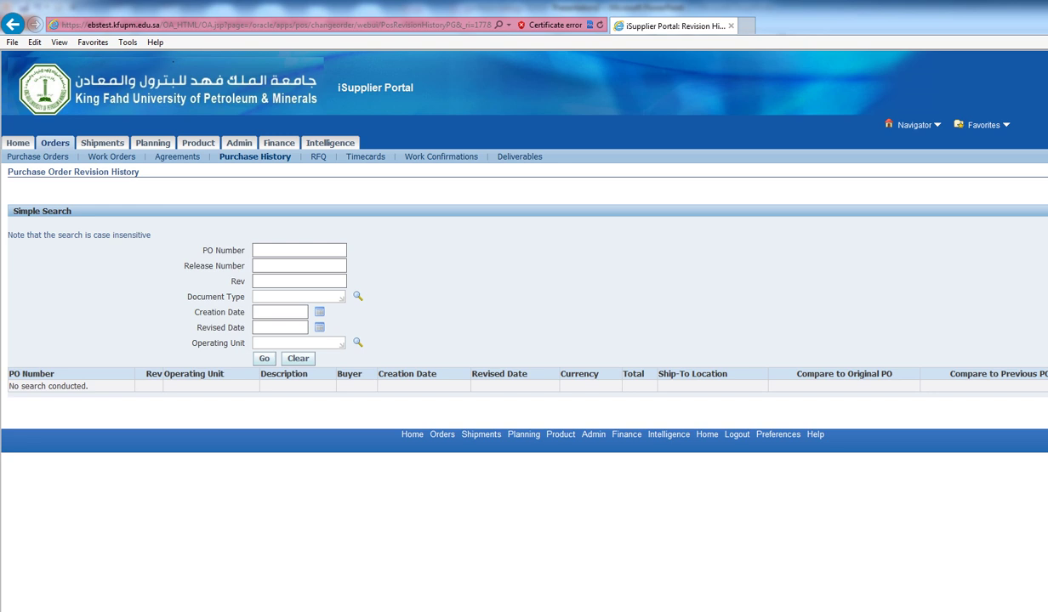
pyautogui.click(255, 250)
pyautogui.click(289, 250)
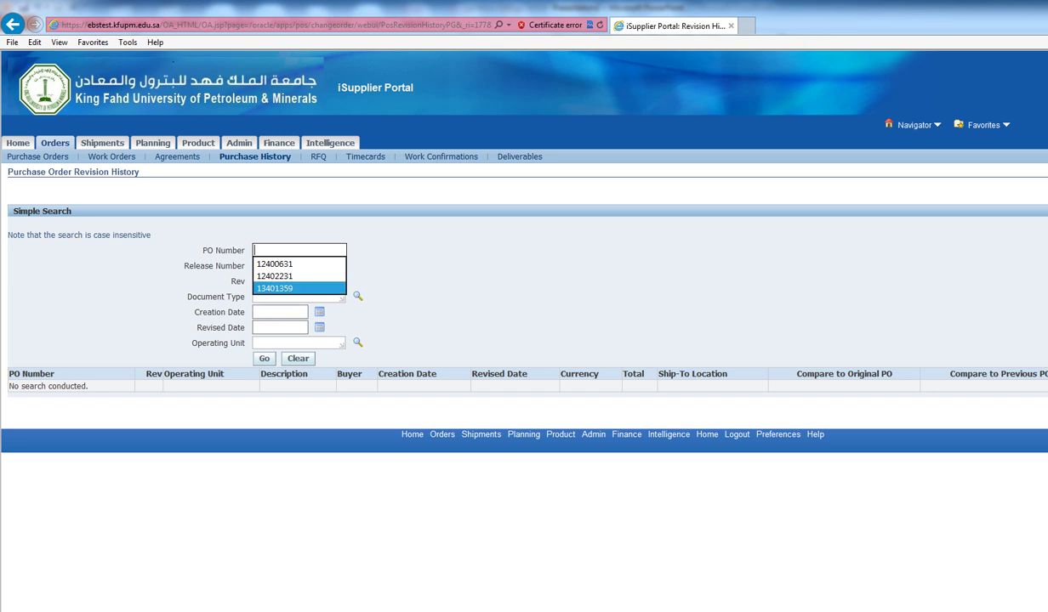
pyautogui.click(285, 288)
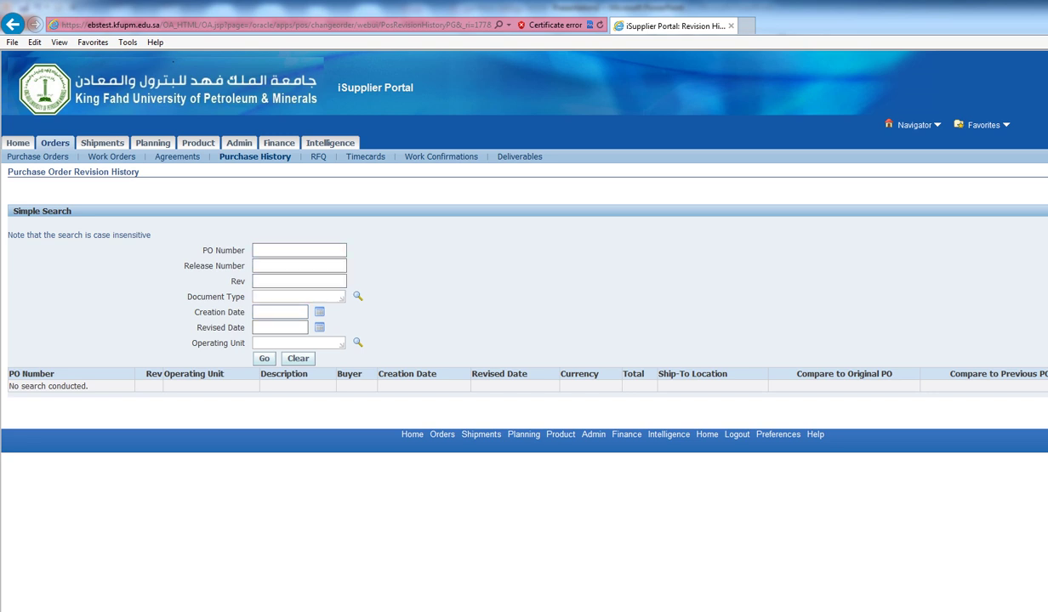
pyautogui.click(265, 358)
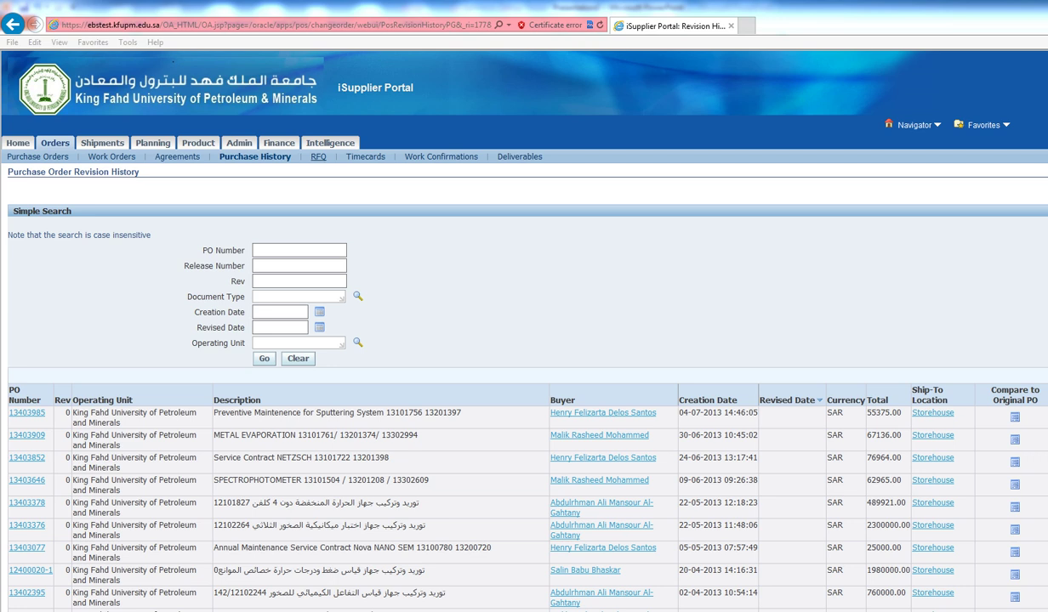
# Run an unfiltered search of the RFQ summary to list the requests for quotation.
pyautogui.click(318, 157)
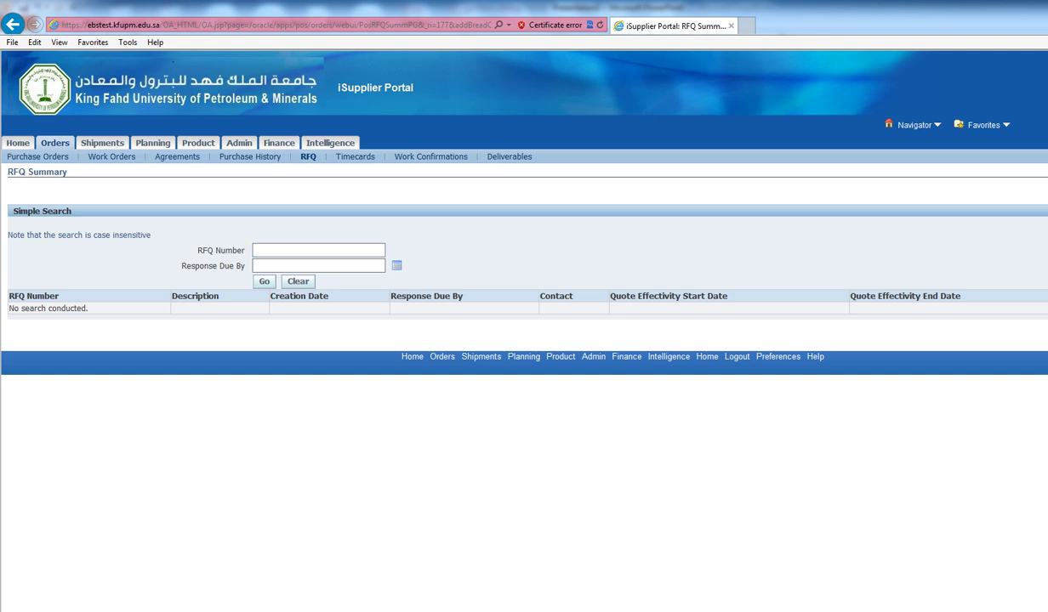
pyautogui.click(263, 280)
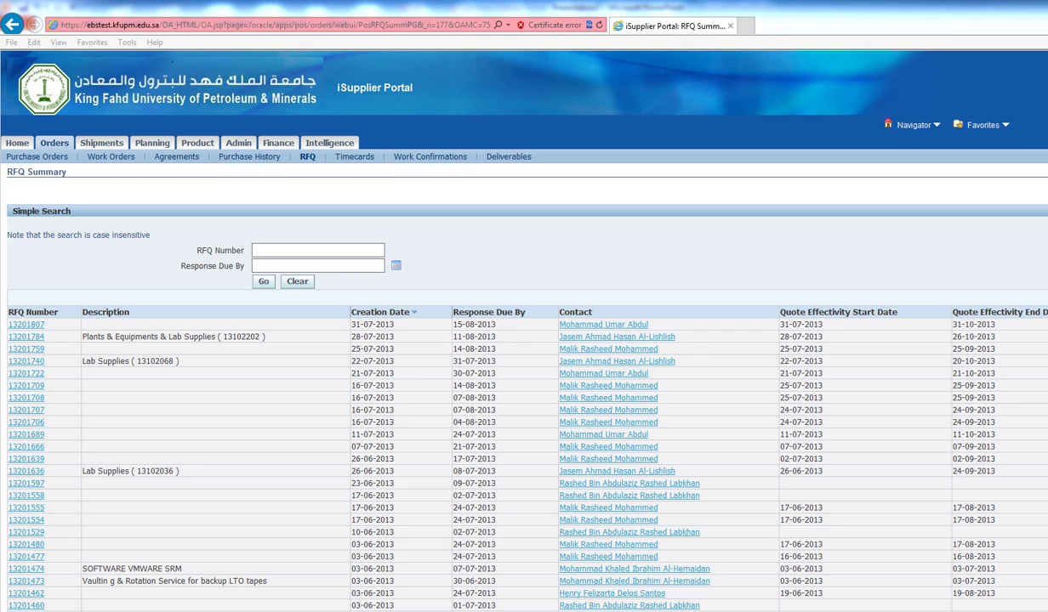
# Start creating an advance shipment notice from the shipment notices and list the Shipments Due Any Time.
pyautogui.click(17, 142)
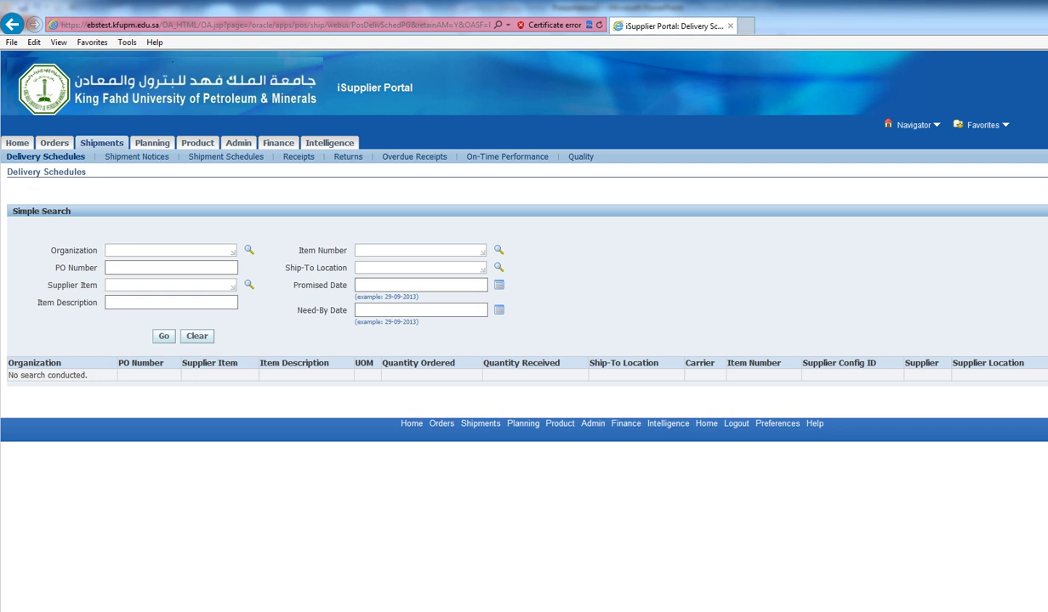
pyautogui.click(136, 156)
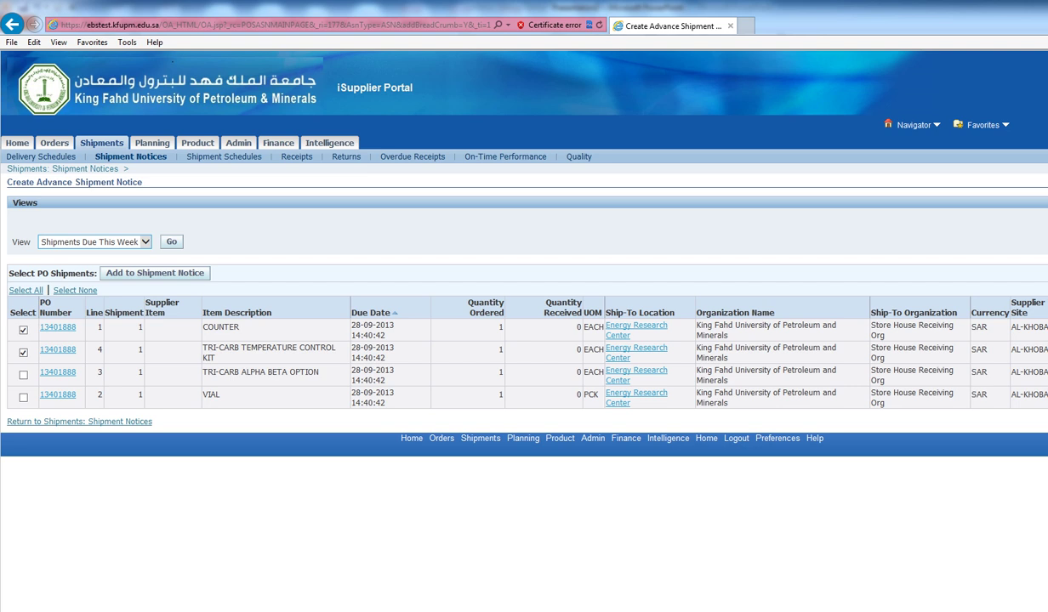
pyautogui.click(145, 241)
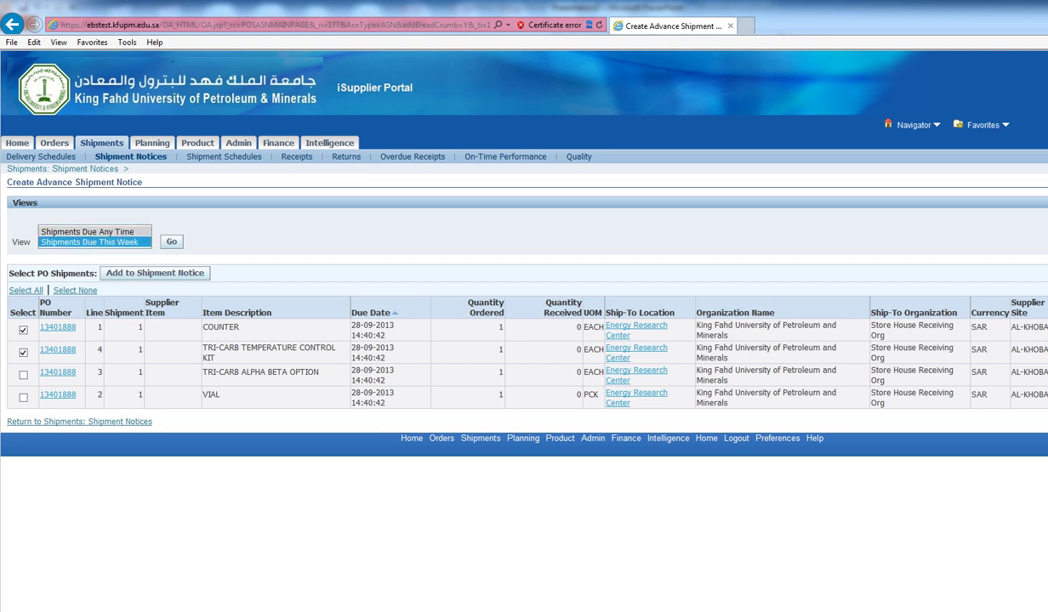
pyautogui.click(86, 223)
pyautogui.click(172, 243)
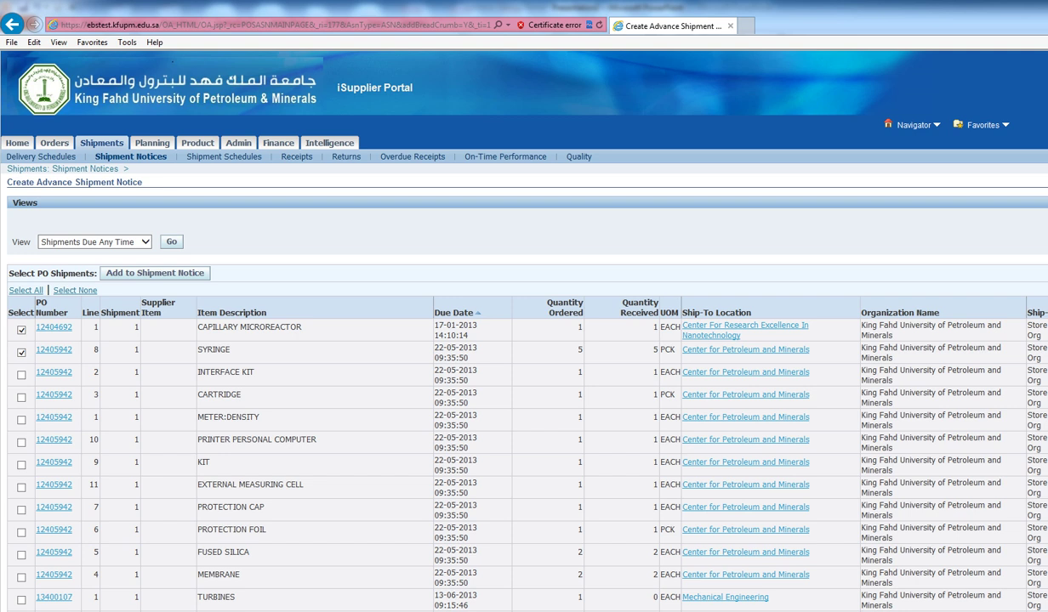
# Add the selected CAPILLARY MICROREACTOR and SYRINGE shipments to the notice and expand the details of both lines.
pyautogui.click(155, 273)
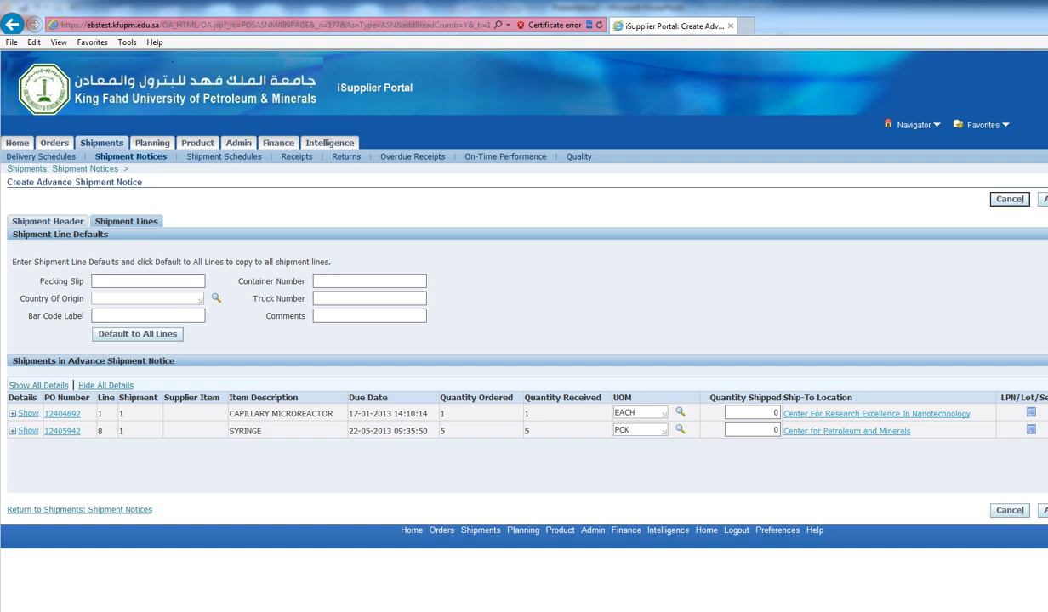
pyautogui.click(28, 414)
pyautogui.click(28, 472)
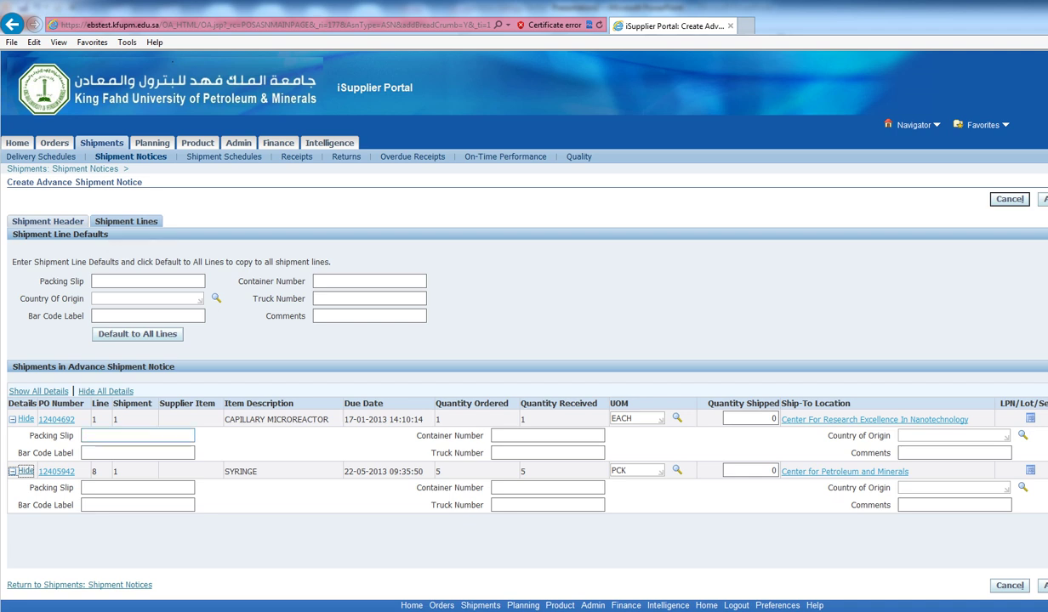
pyautogui.press('Tab')
pyautogui.doubleClick(763, 419)
pyautogui.click(138, 435)
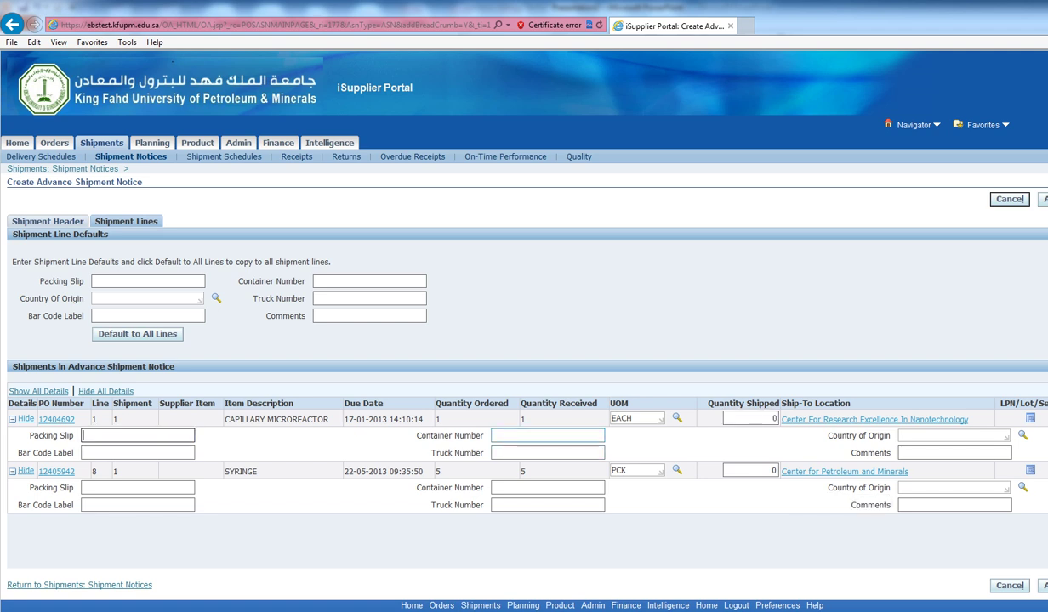
pyautogui.click(548, 435)
pyautogui.click(954, 453)
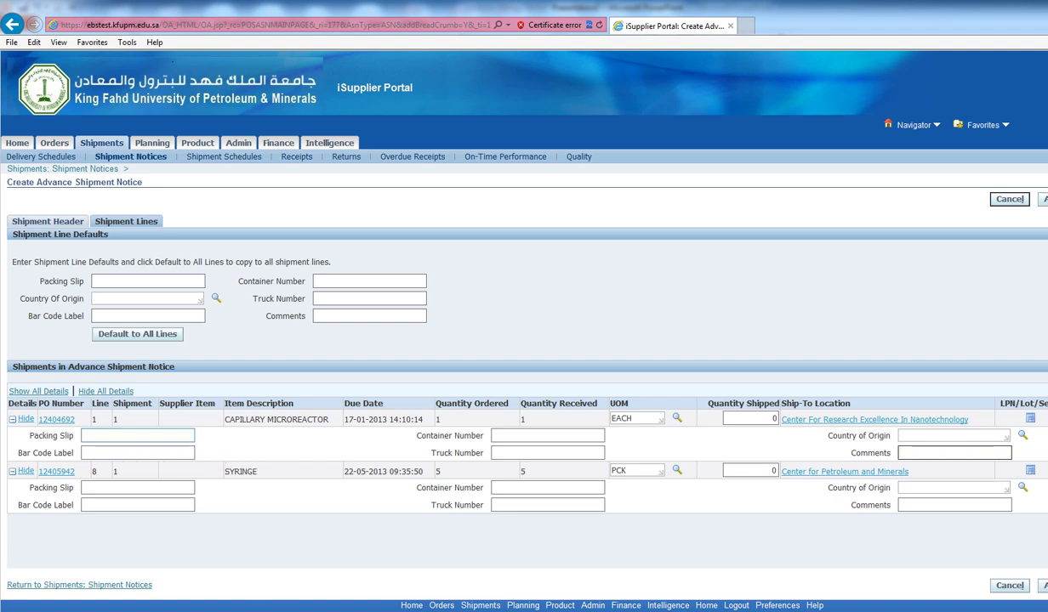
pyautogui.click(145, 316)
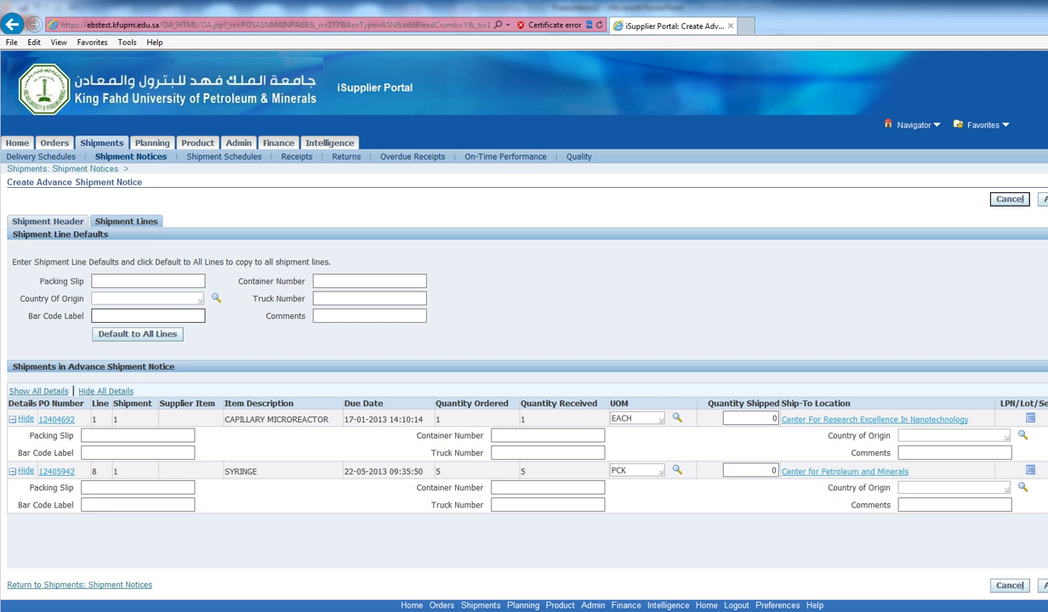
# Enter "Fragile" as the default shipment line comment and copy it to all lines of the notice.
pyautogui.click(369, 315)
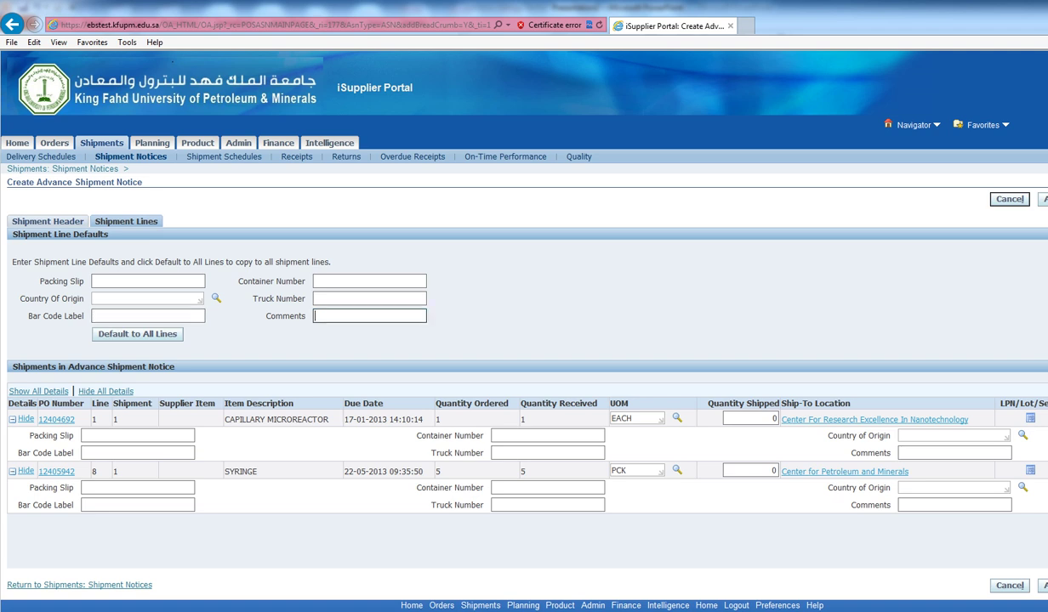
pyautogui.write('Fragile')
pyautogui.press('Tab')
pyautogui.press('Return')
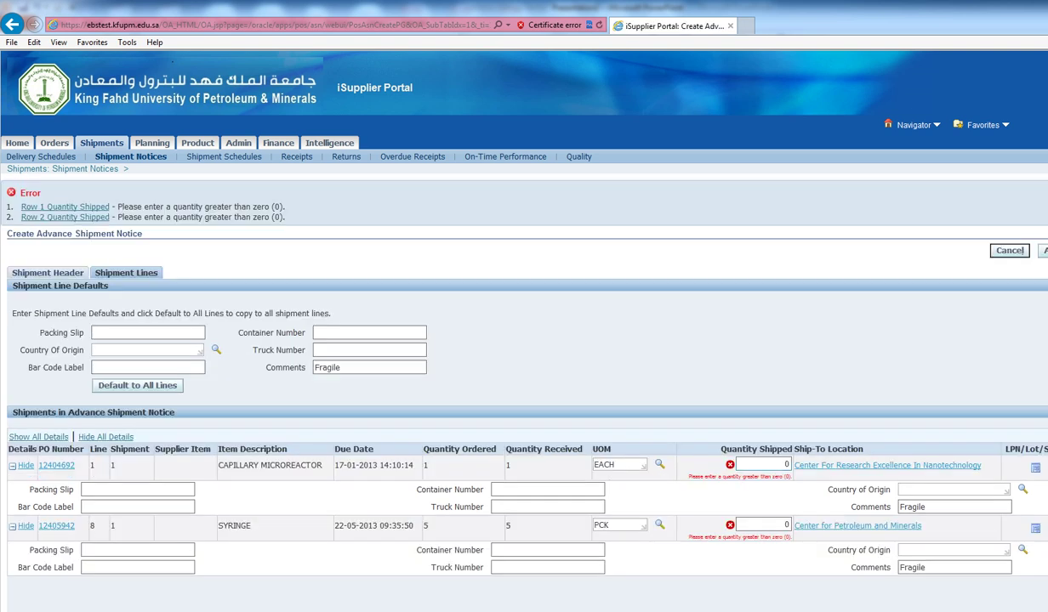
# Set the quantity shipped to 12 for the CAPILLARY MICROREACTOR line and 11 for the SYRINGE line.
pyautogui.click(776, 464)
pyautogui.doubleClick(773, 464)
pyautogui.click(775, 464)
pyautogui.write('12')
pyautogui.press('Tab')
pyautogui.press('BackSpace')
pyautogui.write('11')
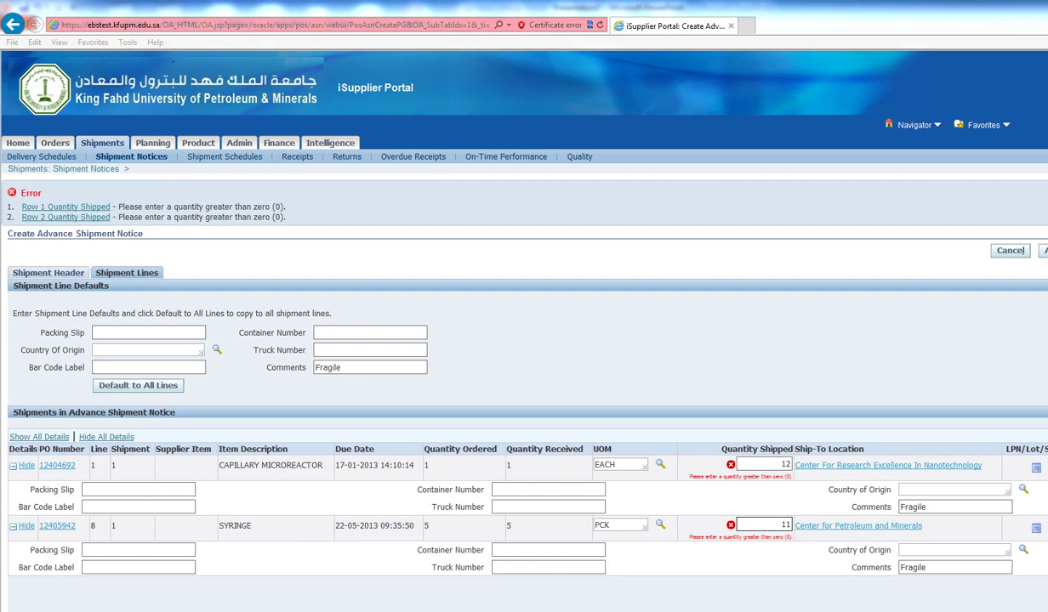
# Enter NAZ-00921 as the shipment number in the shipment header of the notice.
pyautogui.click(49, 273)
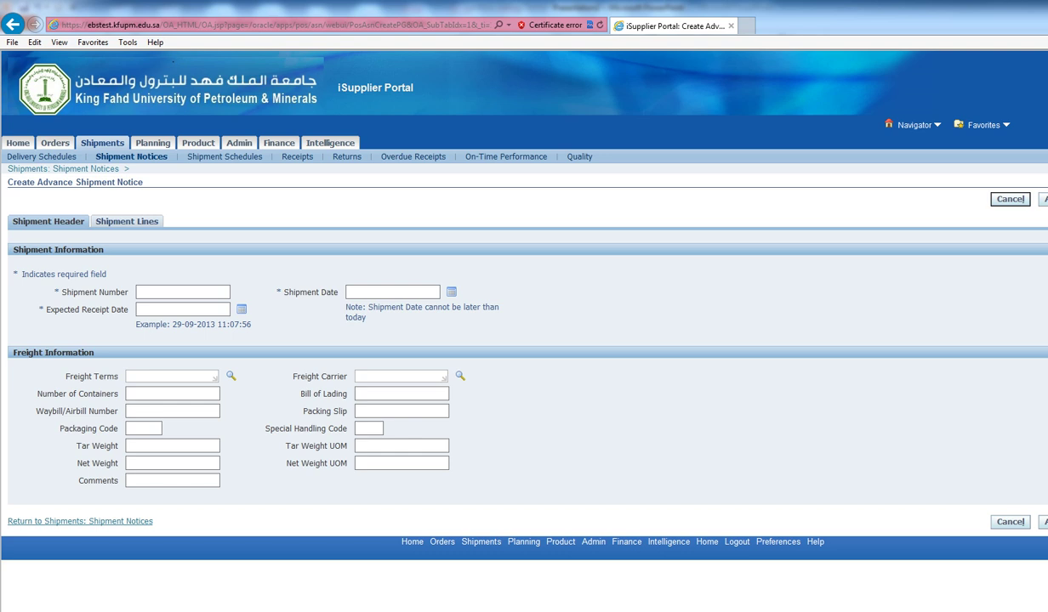
pyautogui.click(183, 292)
pyautogui.write('NAZ-0092')
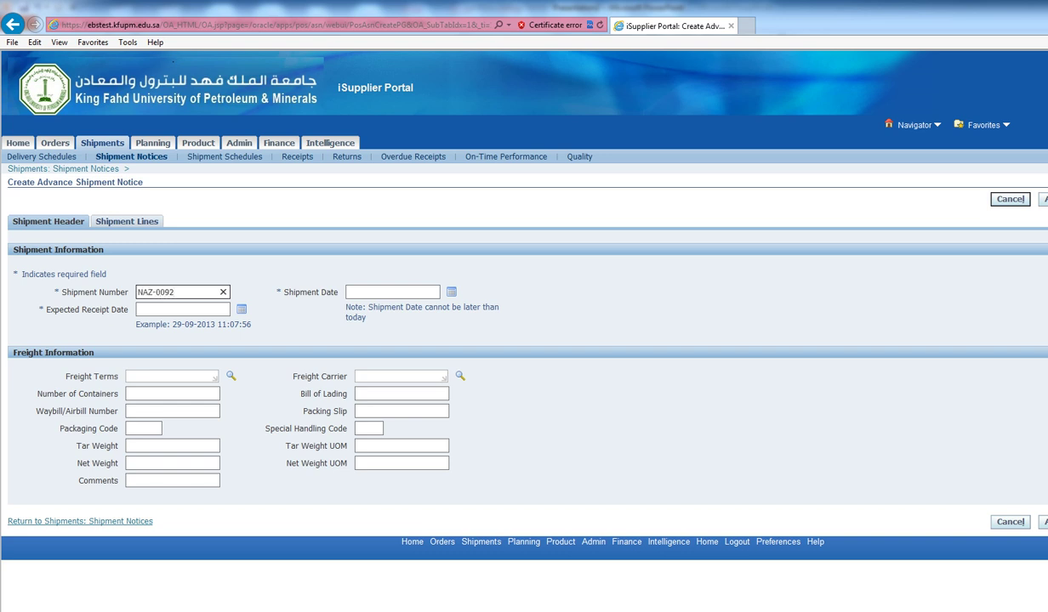
pyautogui.write('1')
pyautogui.press('Tab')
# Set the shipment date to 29-09-2013 and the expected receipt date to 30-09-2013.
pyautogui.click(452, 292)
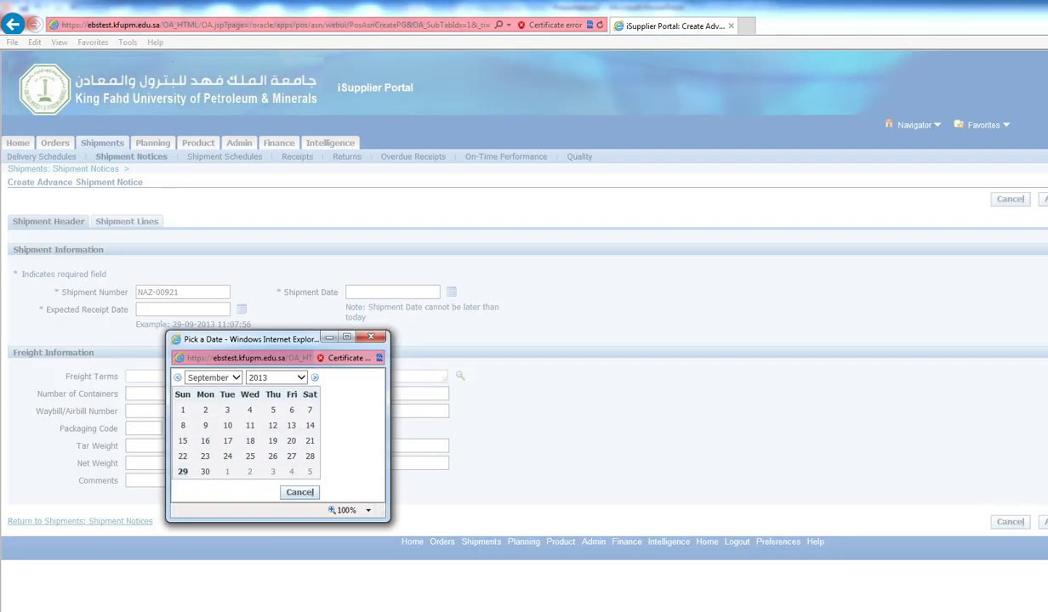
pyautogui.click(182, 472)
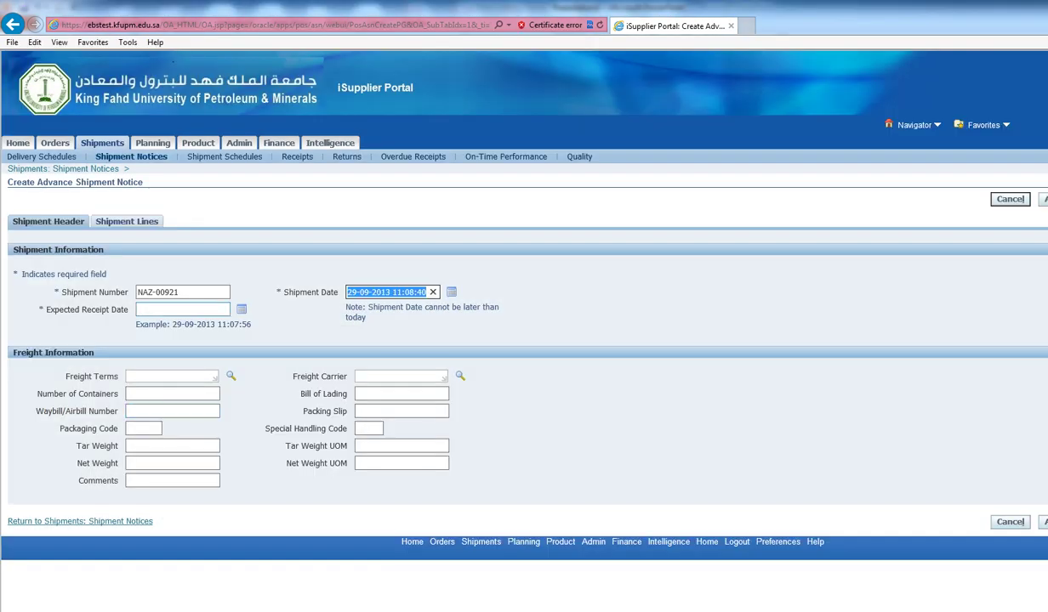
pyautogui.click(183, 310)
pyautogui.click(242, 309)
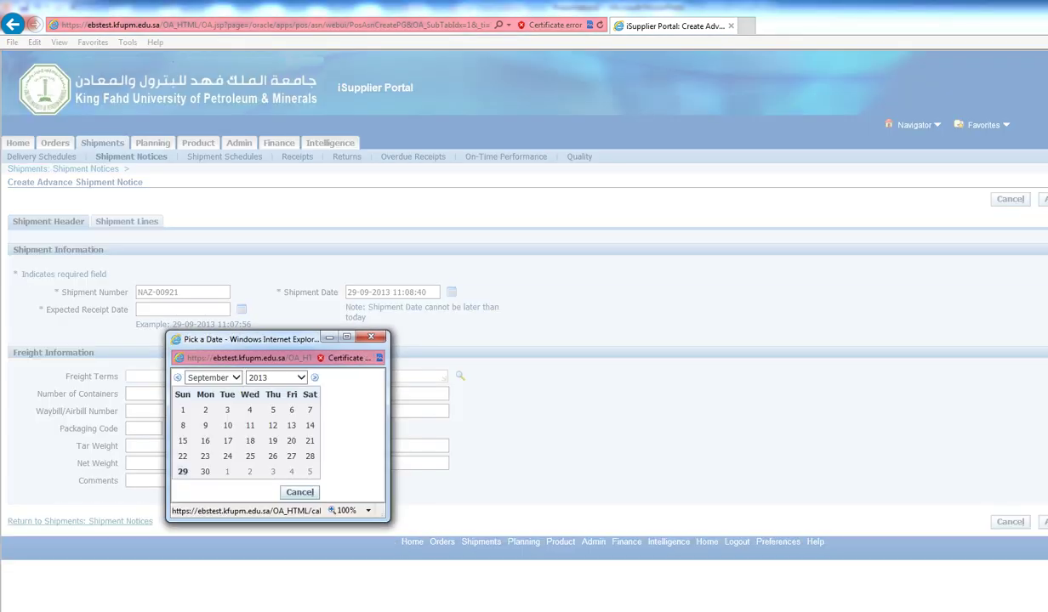
pyautogui.click(205, 472)
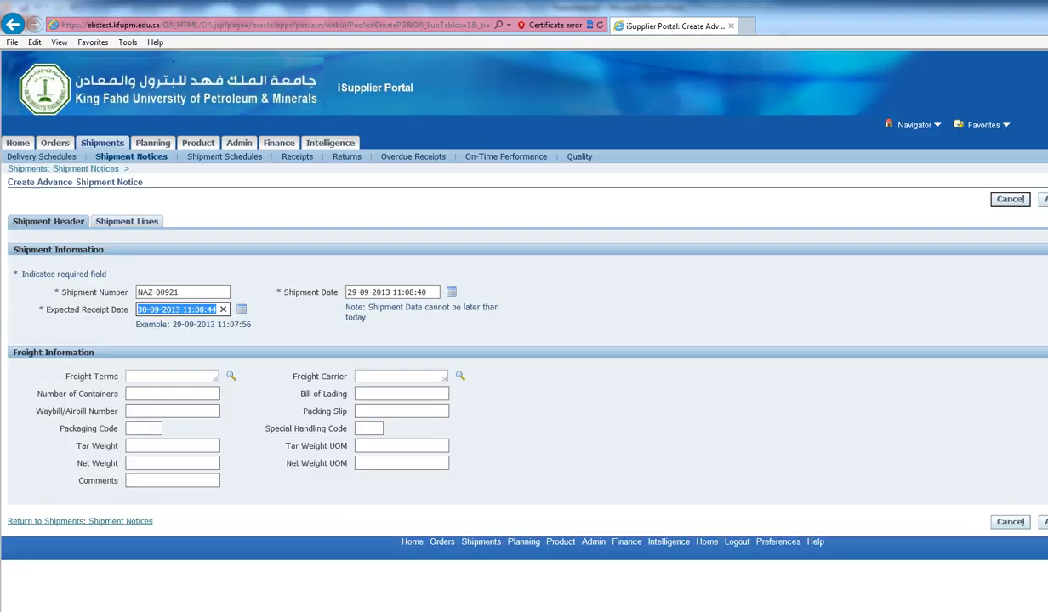
pyautogui.click(126, 222)
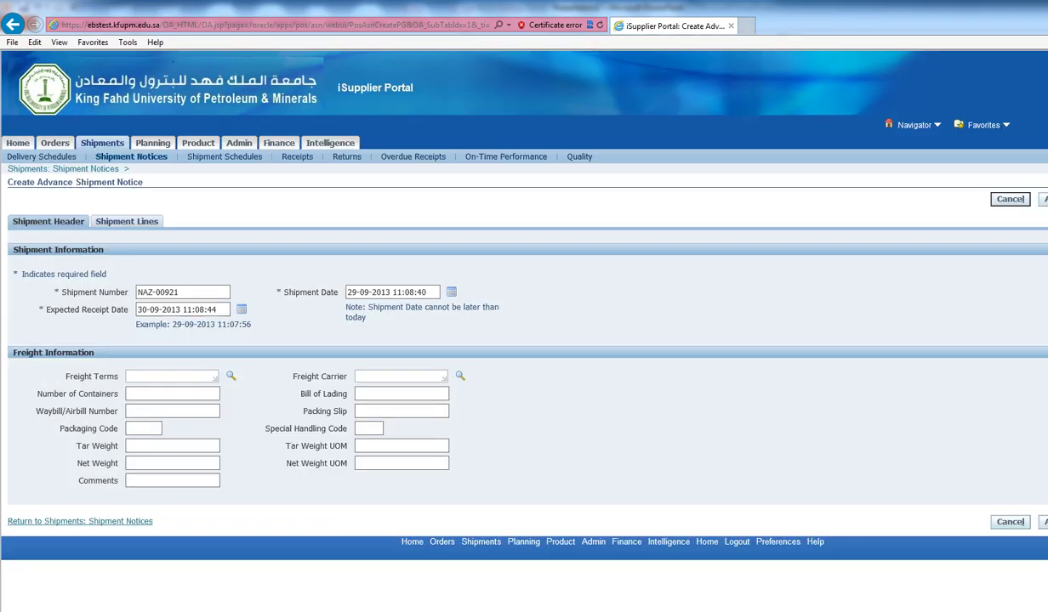
pyautogui.moveTo(181, 293); pyautogui.dragTo(136, 292)
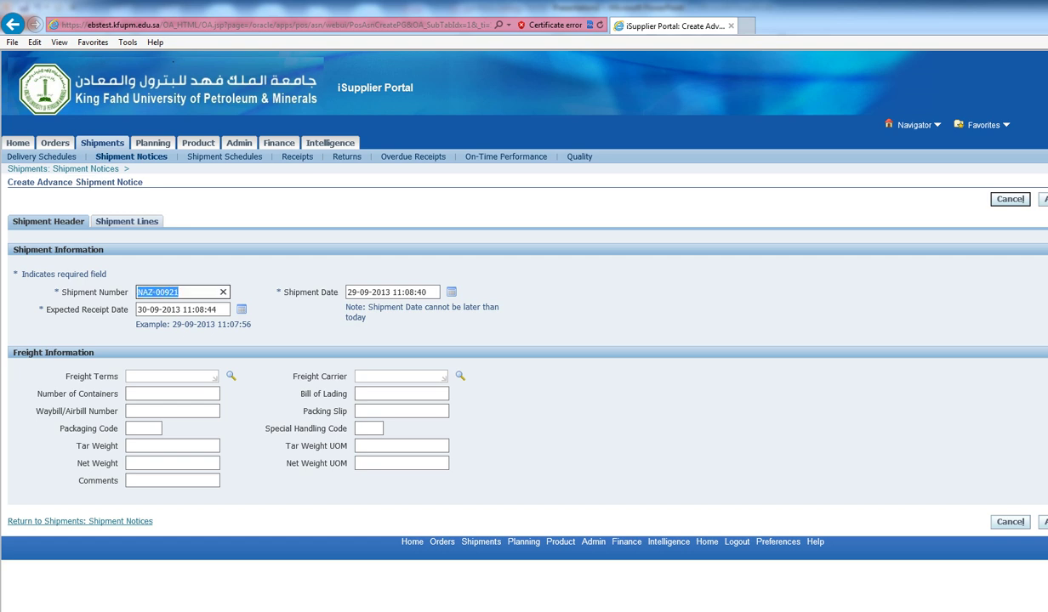
pyautogui.click(181, 293)
pyautogui.moveTo(180, 293); pyautogui.dragTo(136, 293)
pyautogui.click(180, 293)
pyautogui.moveTo(179, 293); pyautogui.dragTo(137, 293)
pyautogui.click(180, 292)
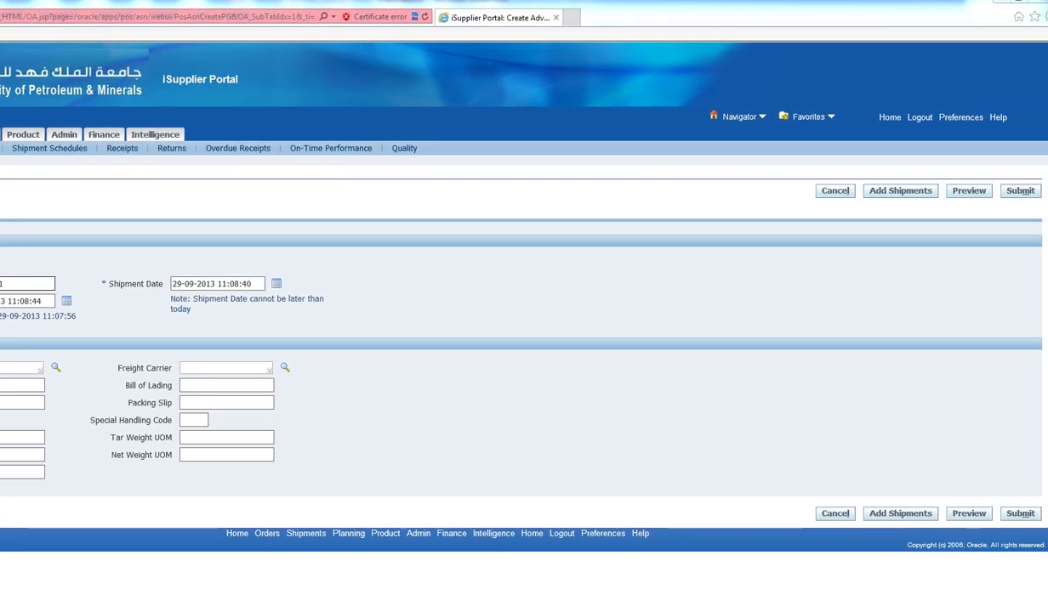
# Preview the advance shipment notice and submit it.
pyautogui.click(969, 514)
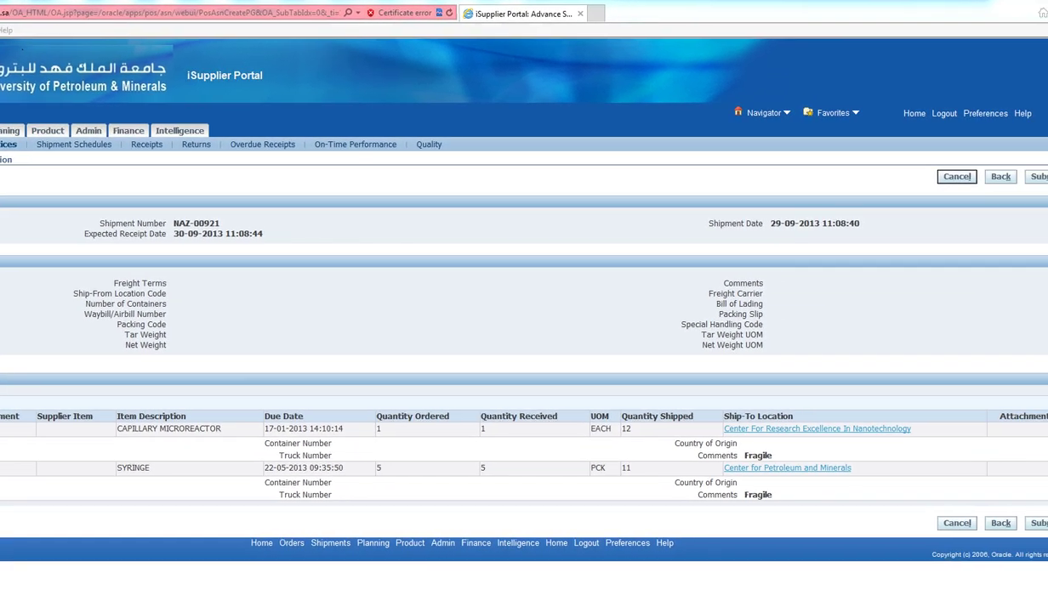
pyautogui.click(1016, 523)
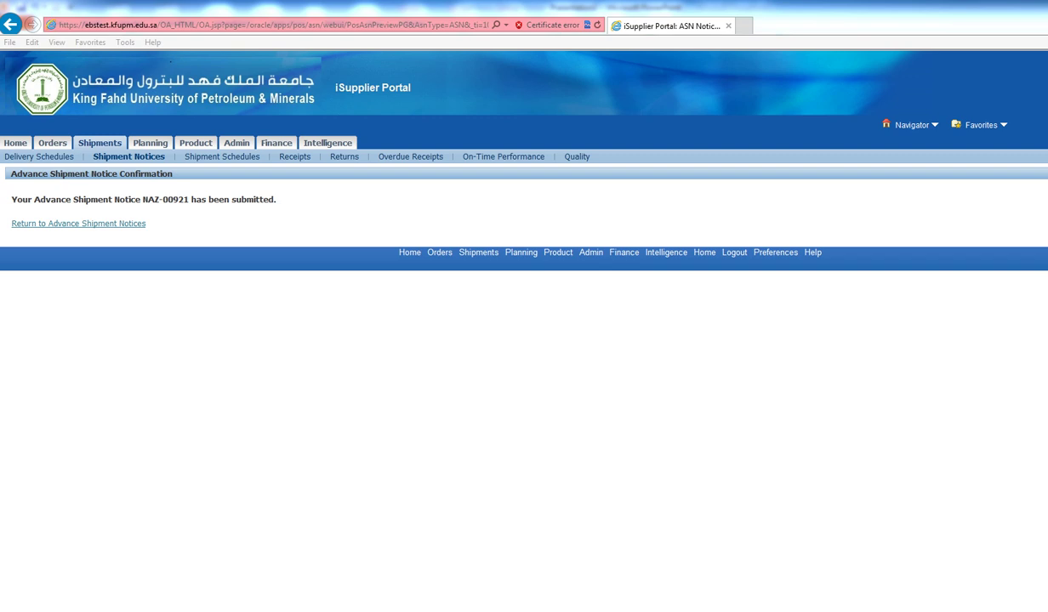
pyautogui.moveTo(142, 199); pyautogui.dragTo(279, 199)
pyautogui.click(277, 199)
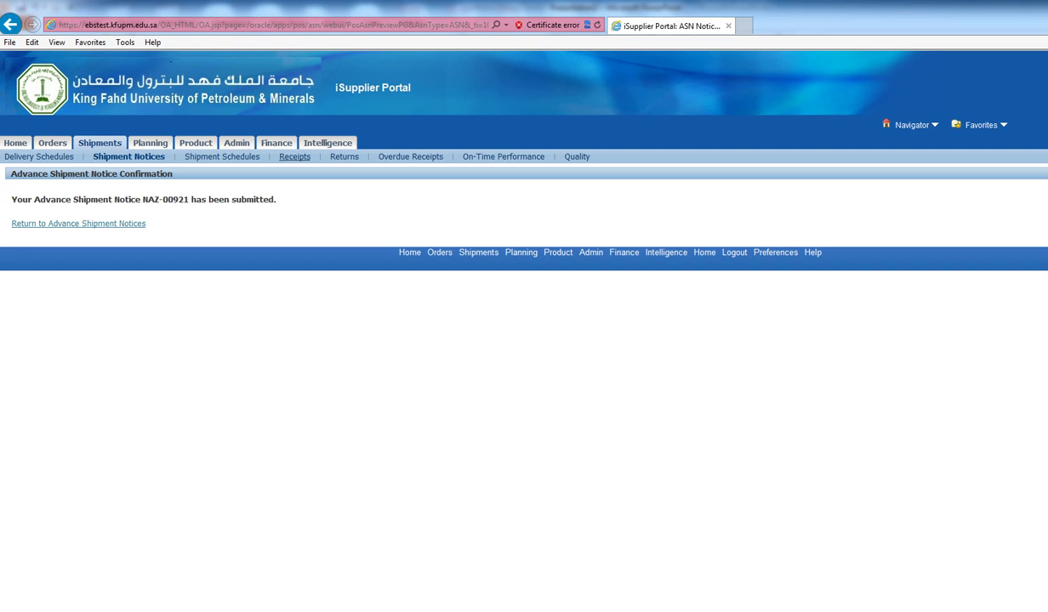
# List all receipts without search criteria, view the details of the most recent one and return to the list.
pyautogui.click(294, 157)
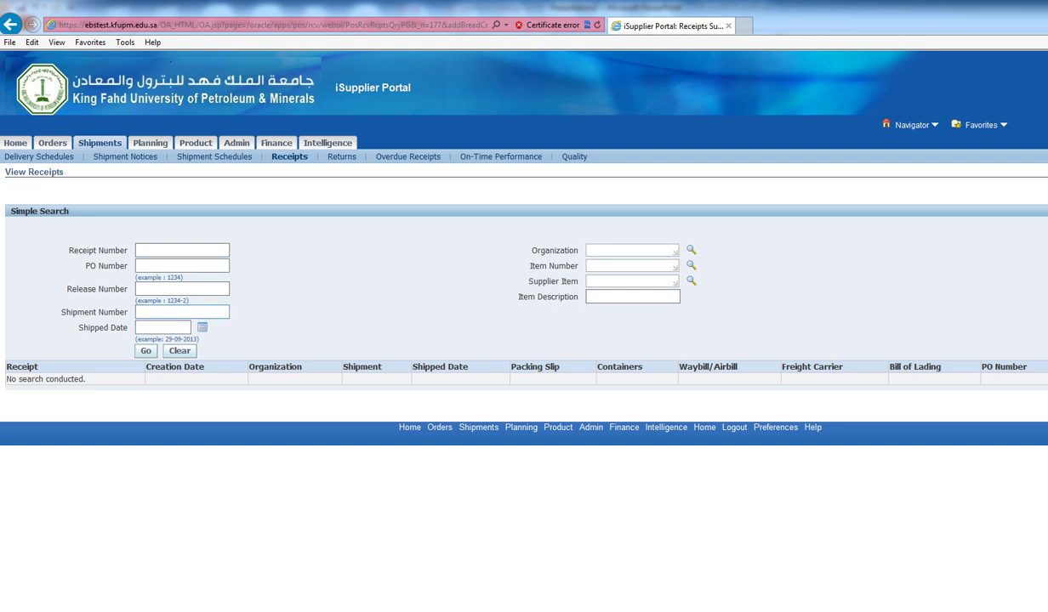
pyautogui.click(145, 351)
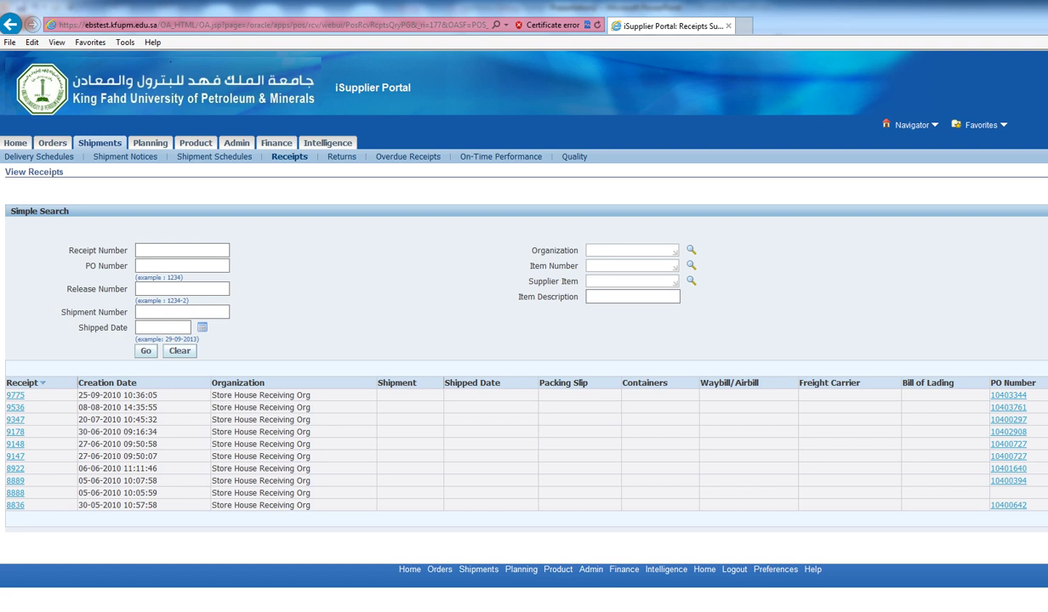
pyautogui.click(15, 395)
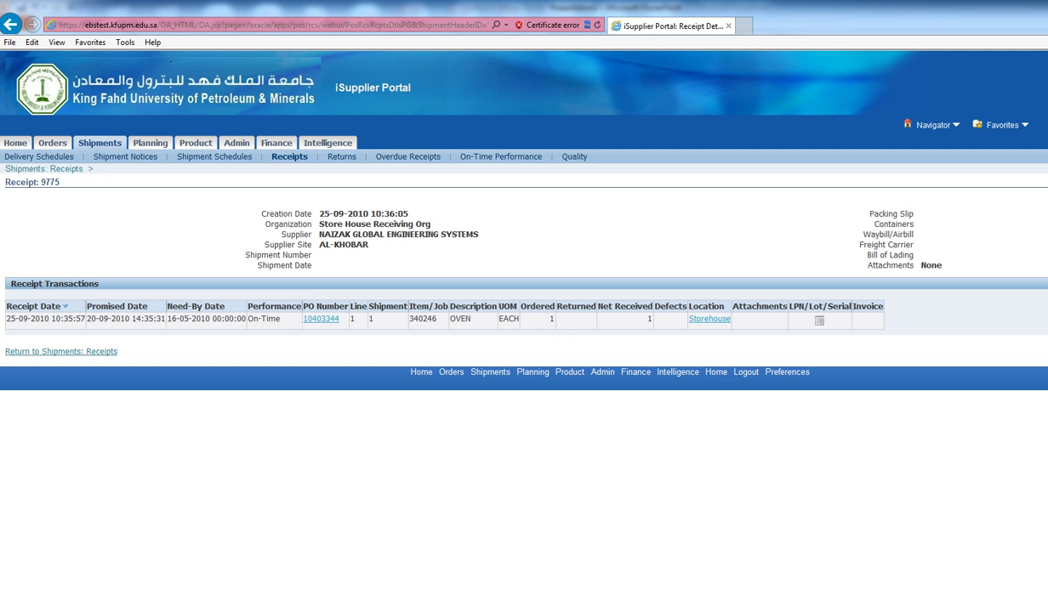
pyautogui.click(61, 352)
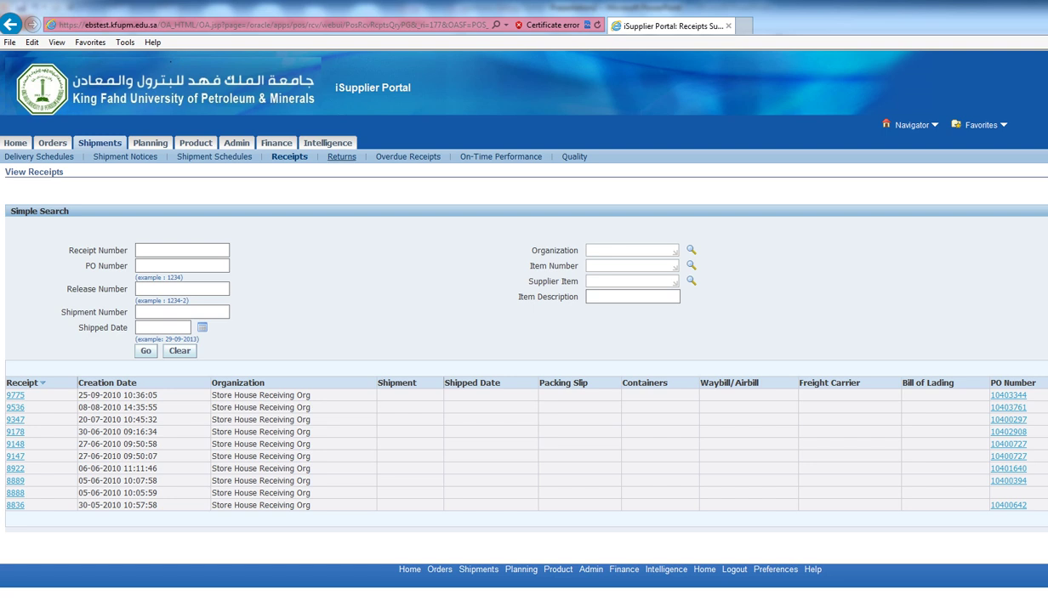
# List all returns without search criteria, and do the same for the overdue receipts.
pyautogui.click(341, 156)
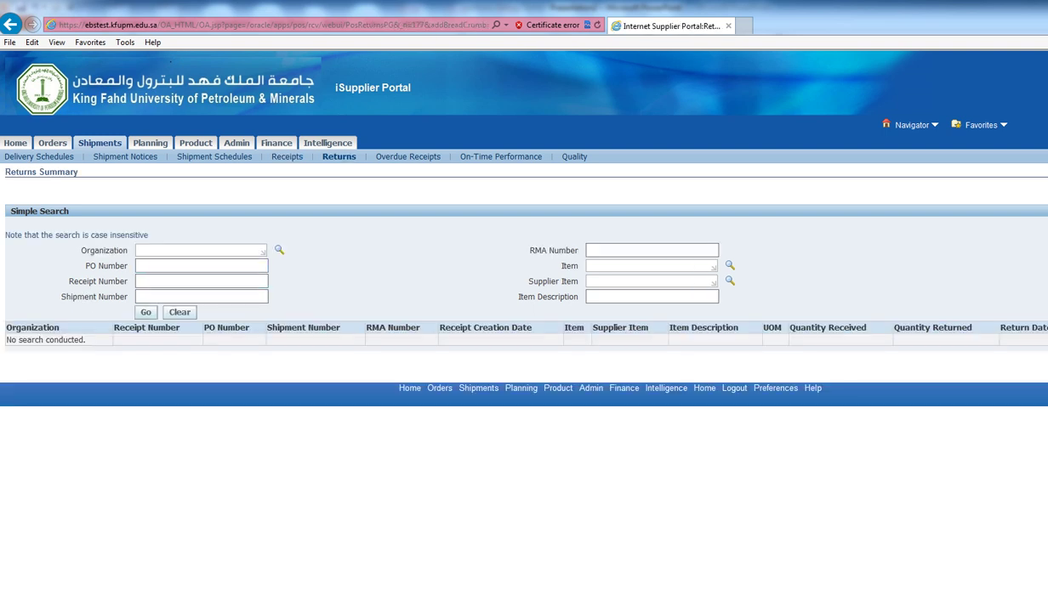
pyautogui.click(146, 312)
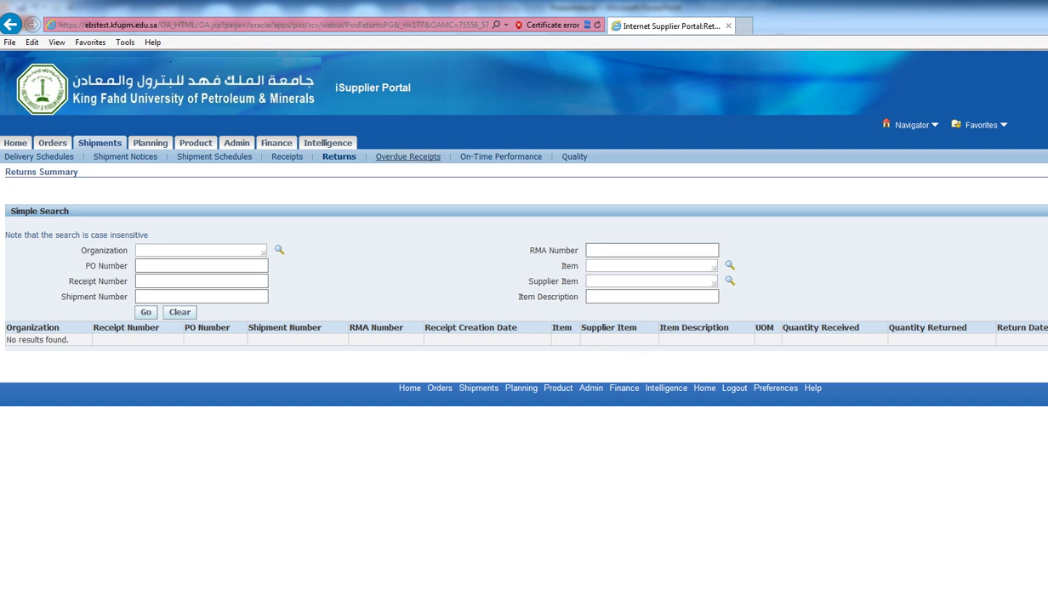
pyautogui.click(408, 157)
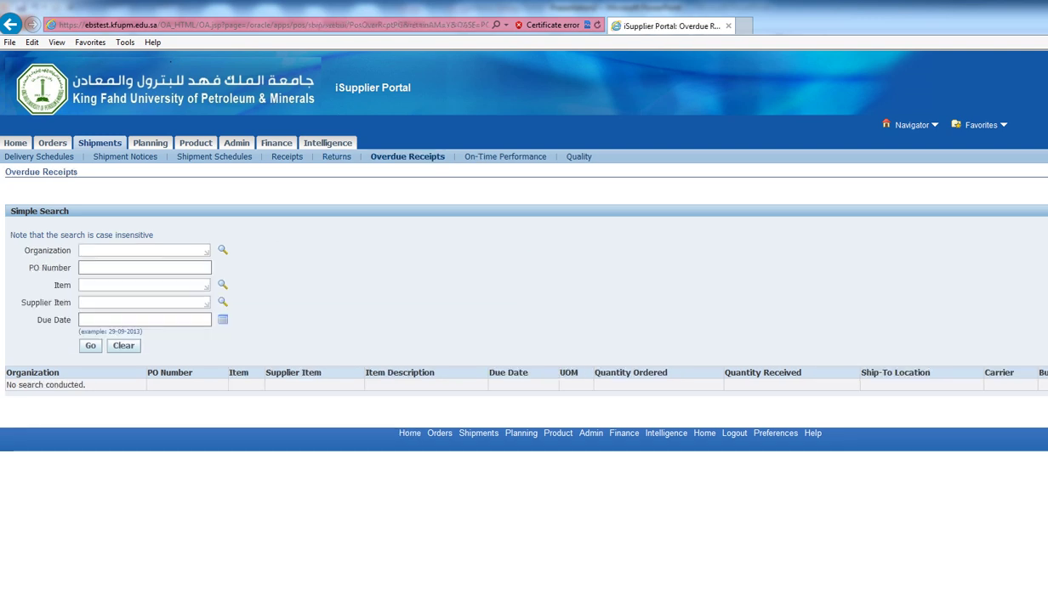
pyautogui.click(90, 345)
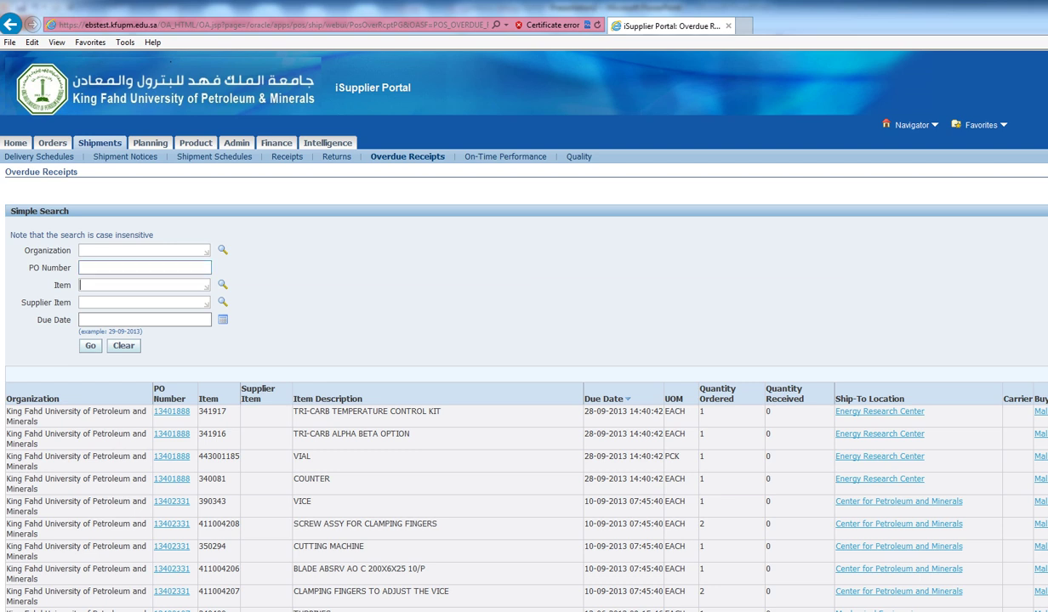
pyautogui.click(143, 284)
pyautogui.click(143, 303)
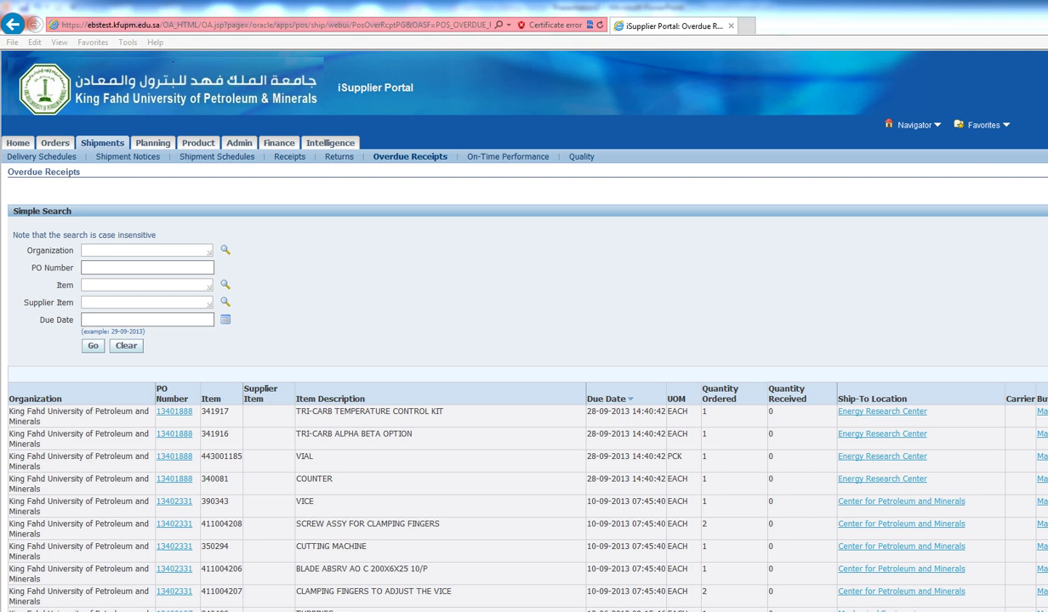
# List all invoices without search criteria and check which payment statuses are available for filtering.
pyautogui.click(279, 143)
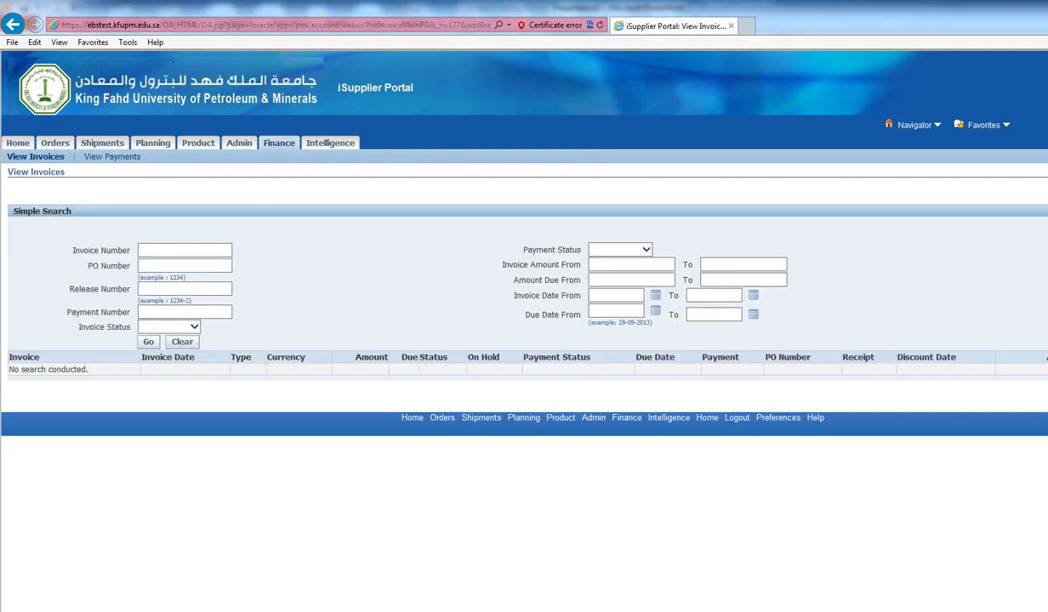
pyautogui.click(148, 341)
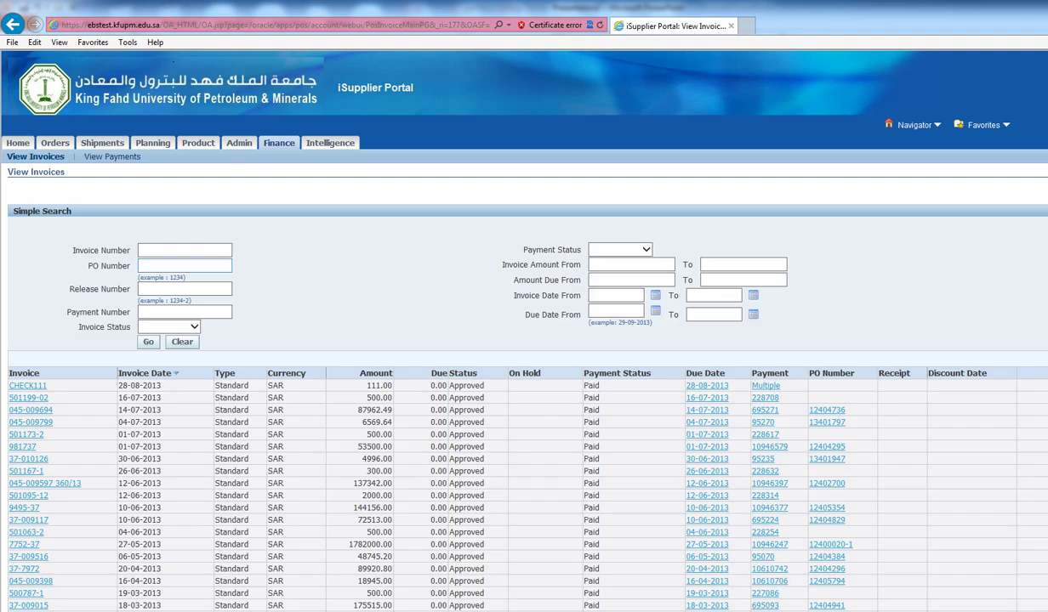
pyautogui.click(621, 249)
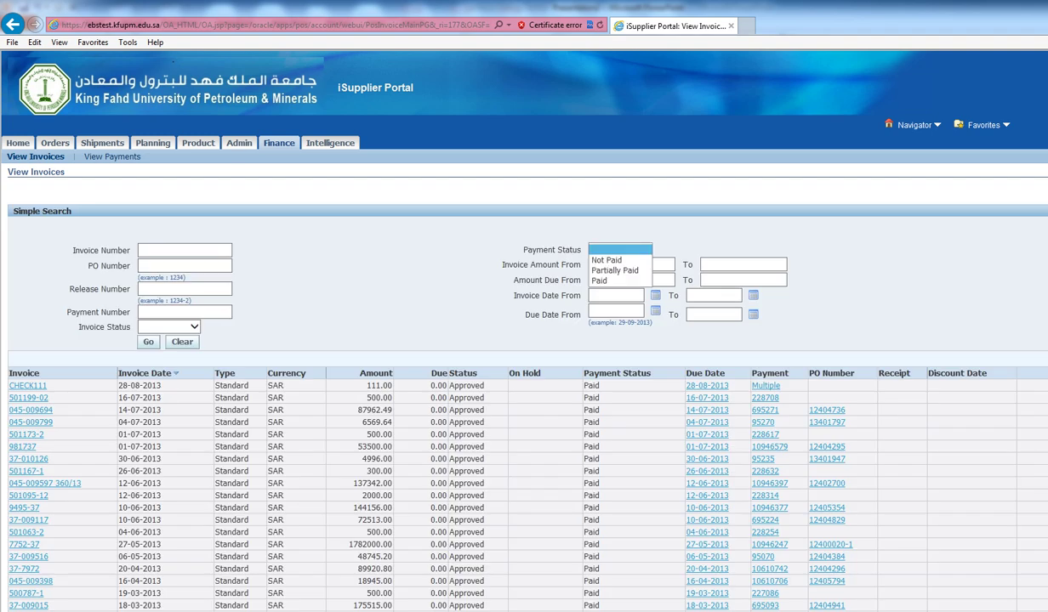
pyautogui.click(620, 250)
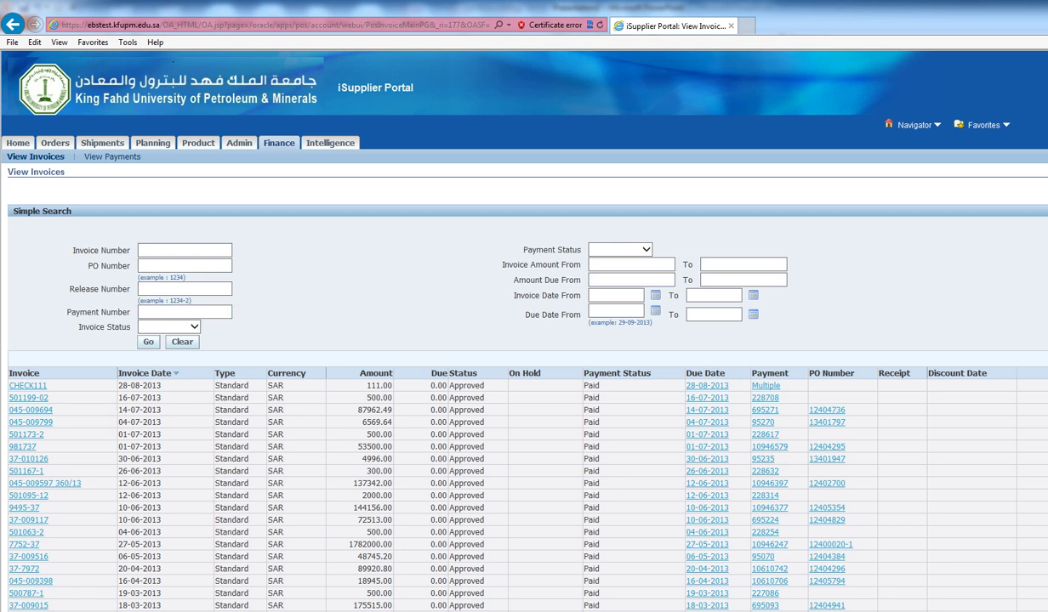
# Review the statuses and due dates in the invoice list and view the details of the invoice dated 16-07-2013.
pyautogui.moveTo(449, 409); pyautogui.dragTo(484, 435)
pyautogui.click(485, 437)
pyautogui.moveTo(738, 386); pyautogui.dragTo(736, 412)
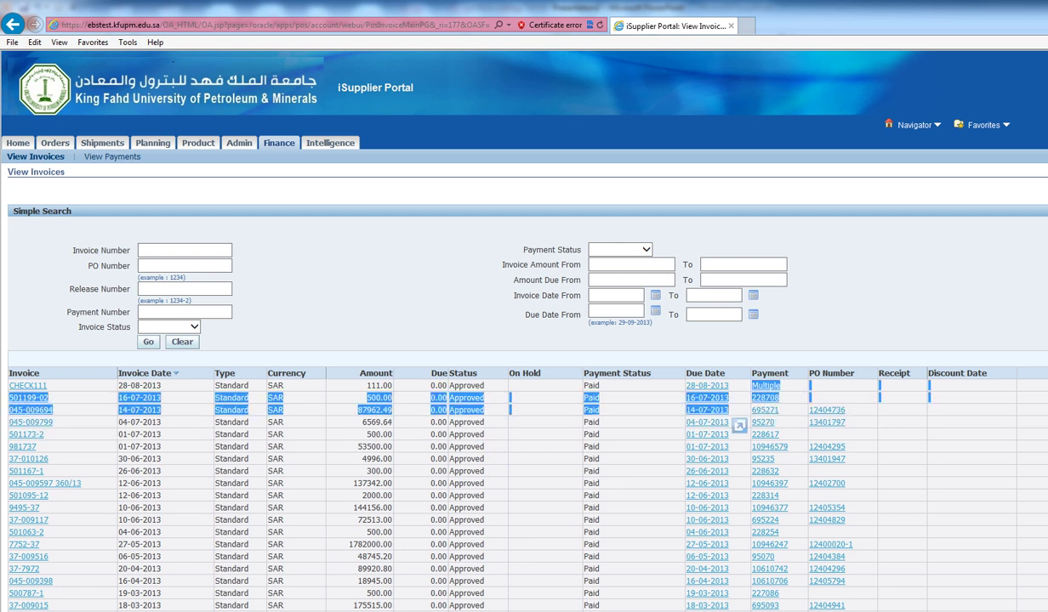
pyautogui.click(736, 414)
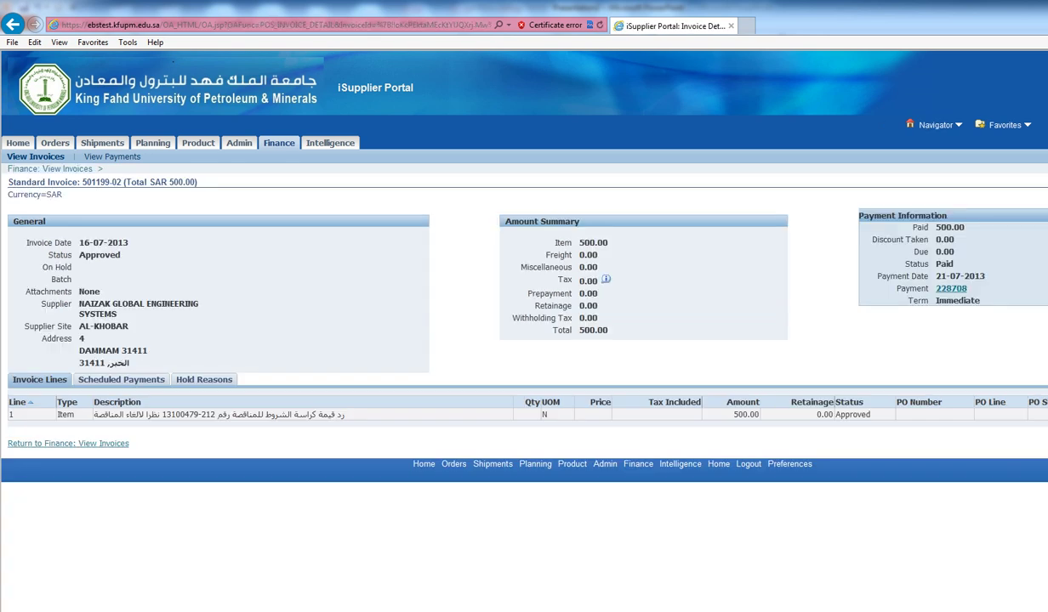
pyautogui.moveTo(123, 182); pyautogui.dragTo(47, 182)
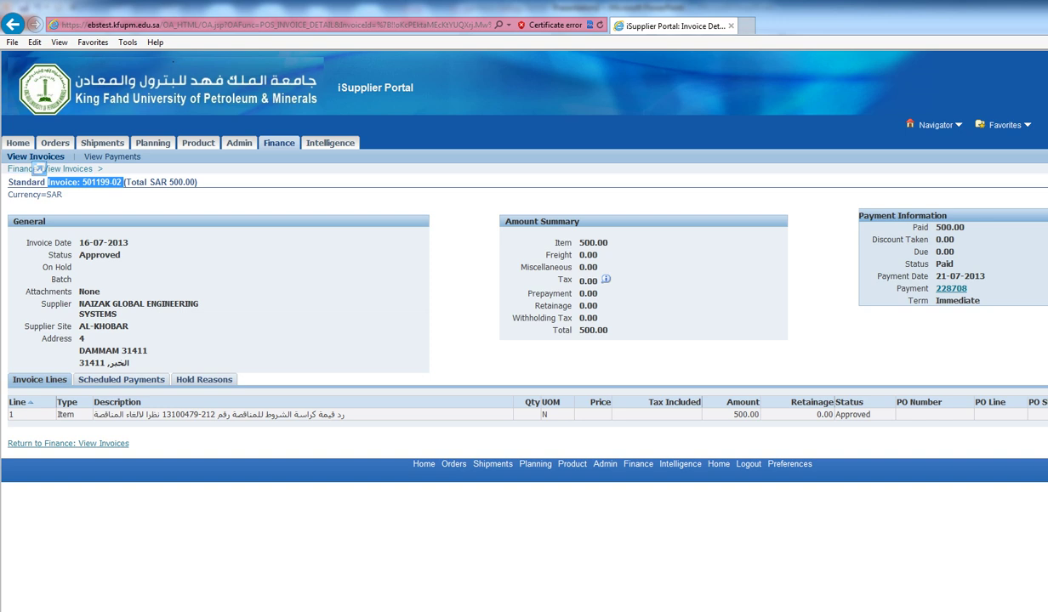
# List all payments without search criteria and view the details of the payment dated 10-07-2013.
pyautogui.click(111, 156)
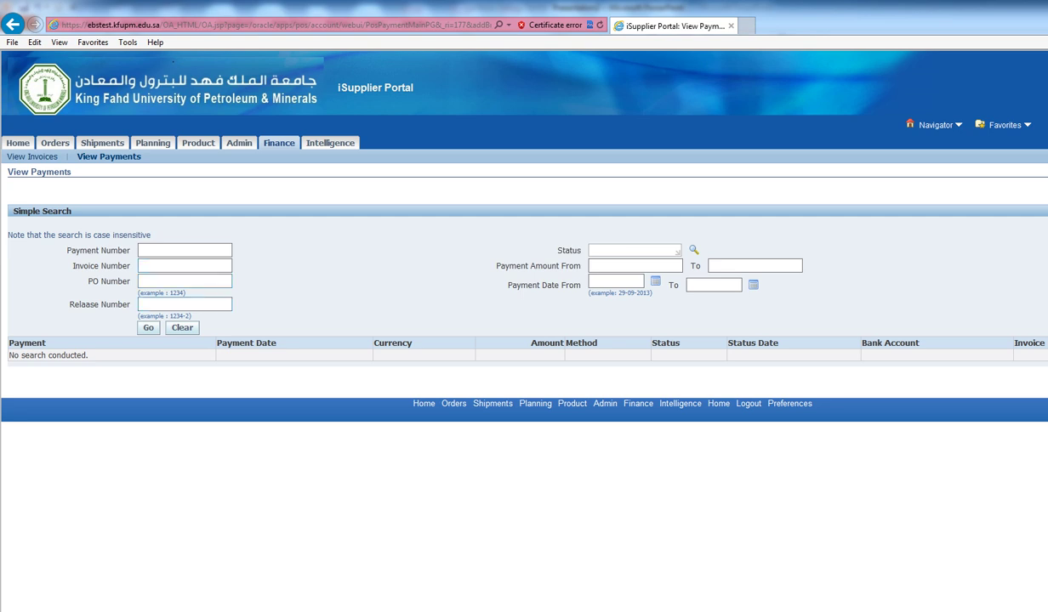
pyautogui.click(148, 329)
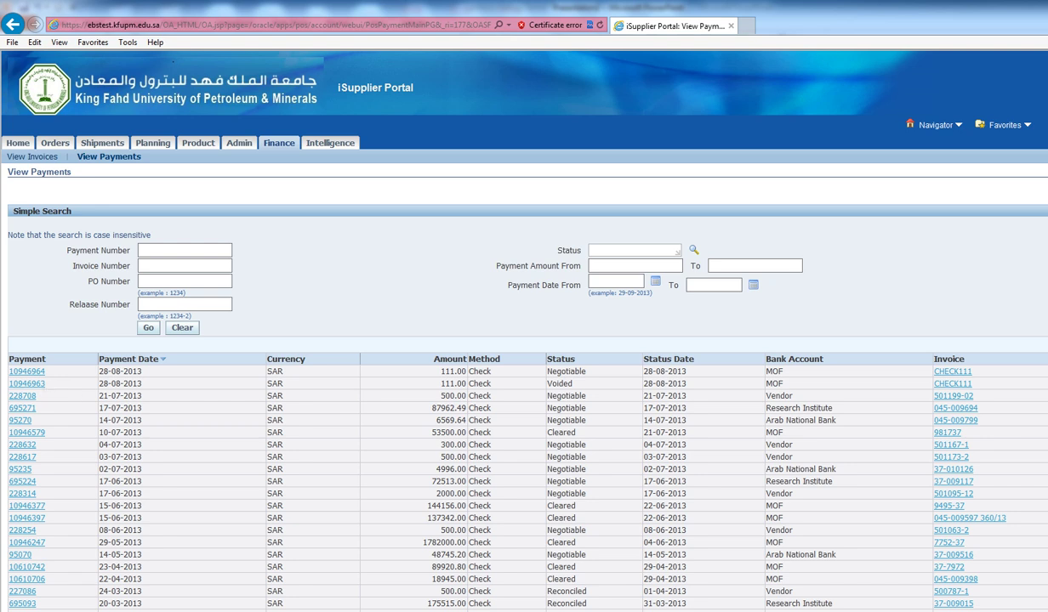
pyautogui.click(27, 433)
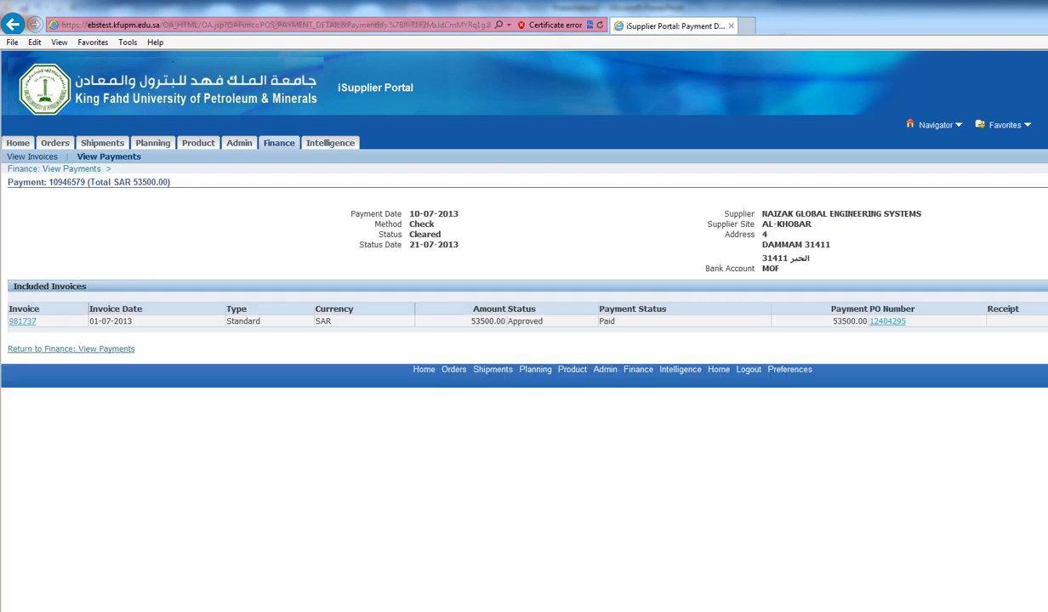
pyautogui.moveTo(8, 182); pyautogui.dragTo(173, 185)
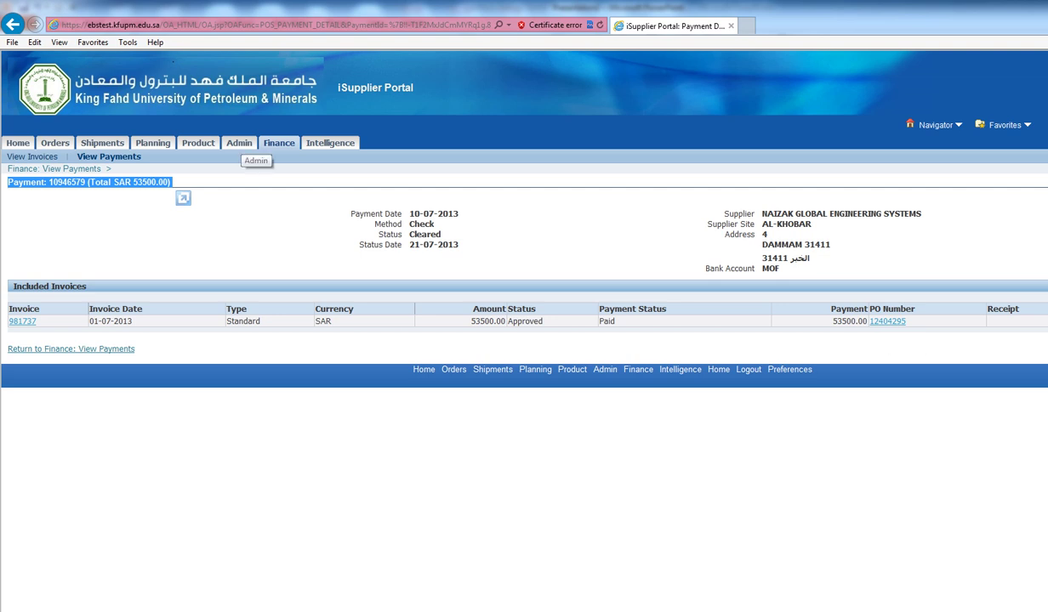
# Review the supplier profile's general, organization, address book, contact directory, banking details, and payment and invoicing pages.
pyautogui.click(240, 143)
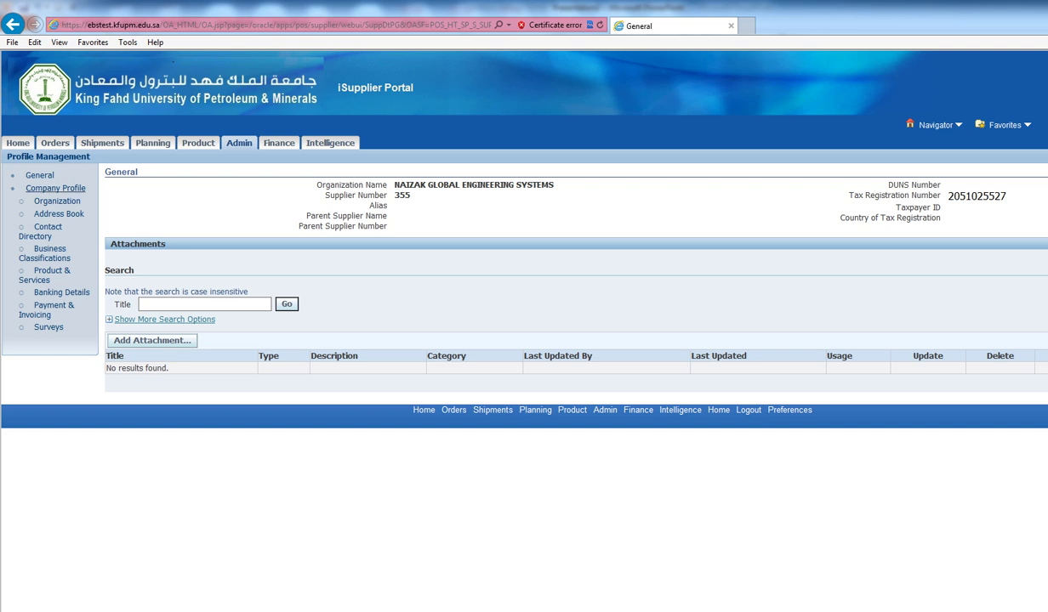
pyautogui.click(56, 188)
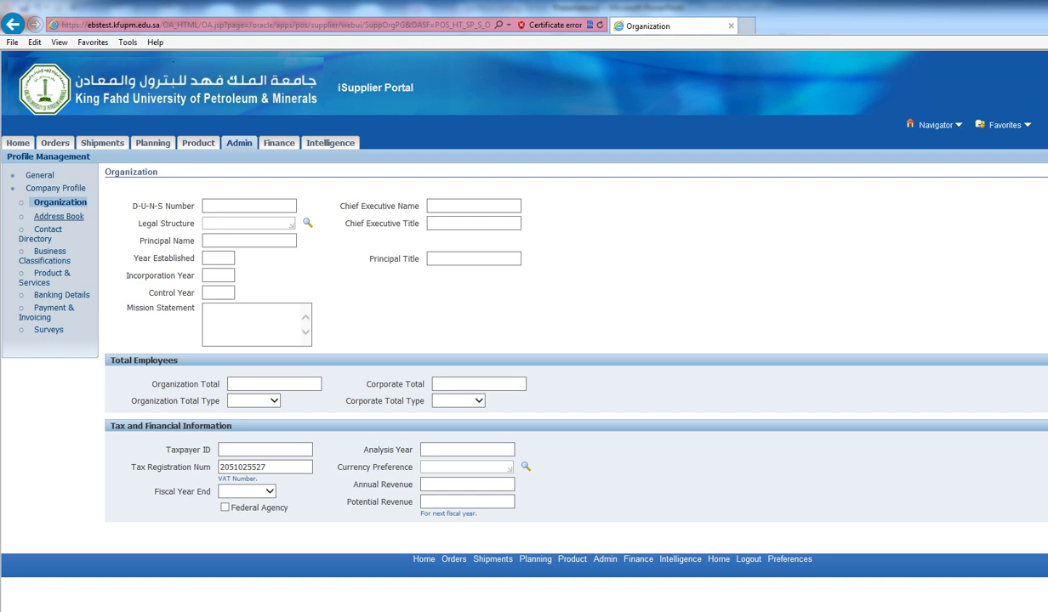
pyautogui.click(59, 216)
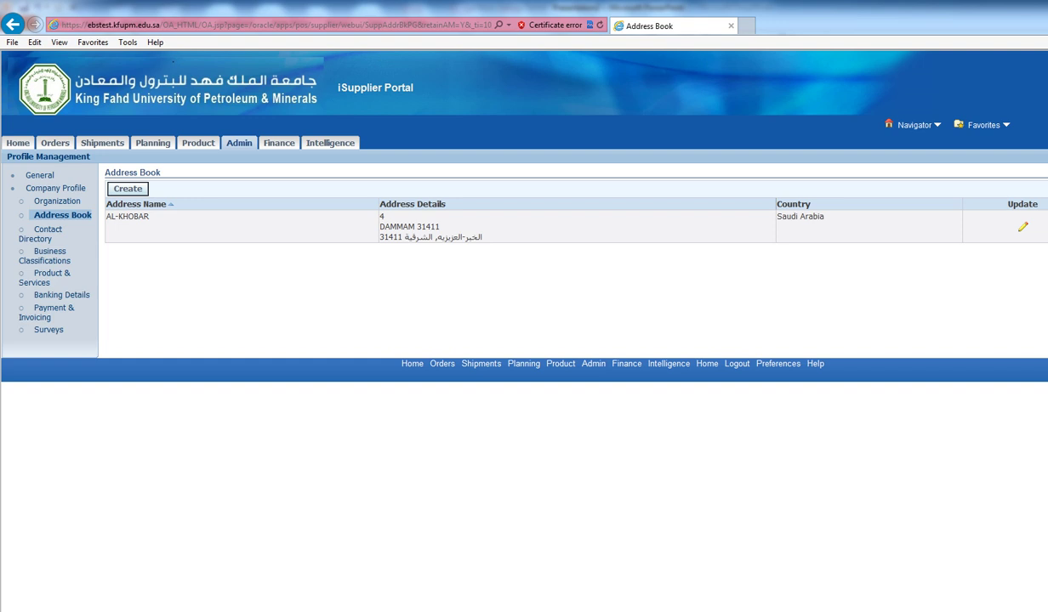
pyautogui.click(48, 230)
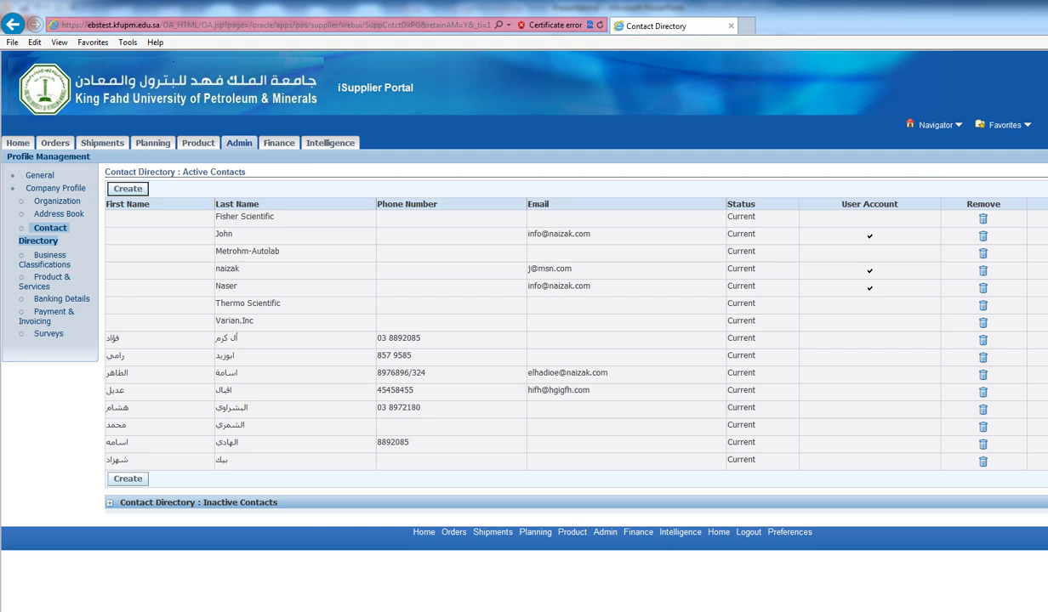
pyautogui.click(59, 298)
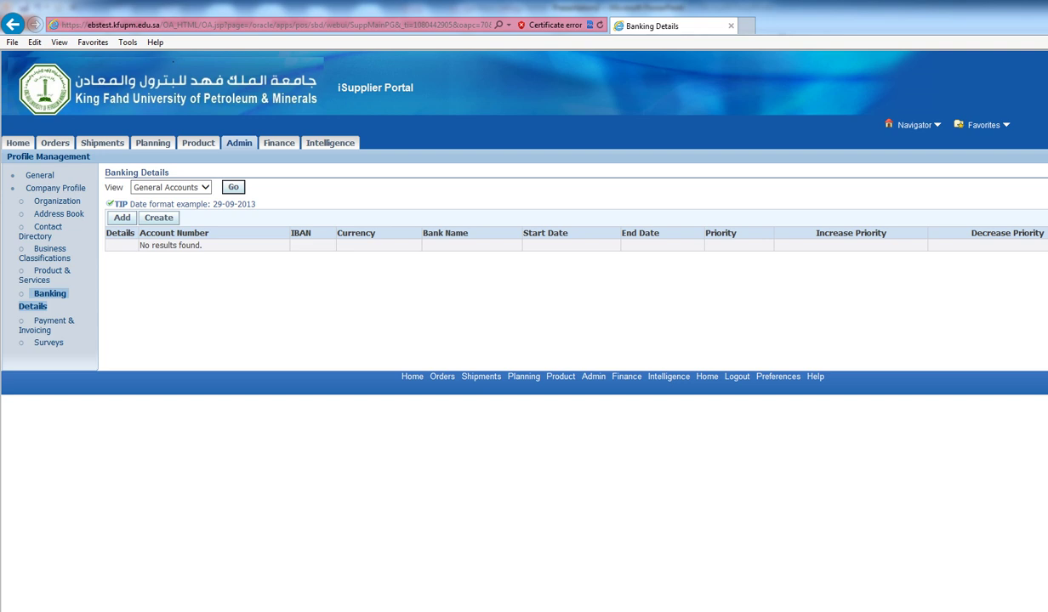
pyautogui.click(53, 321)
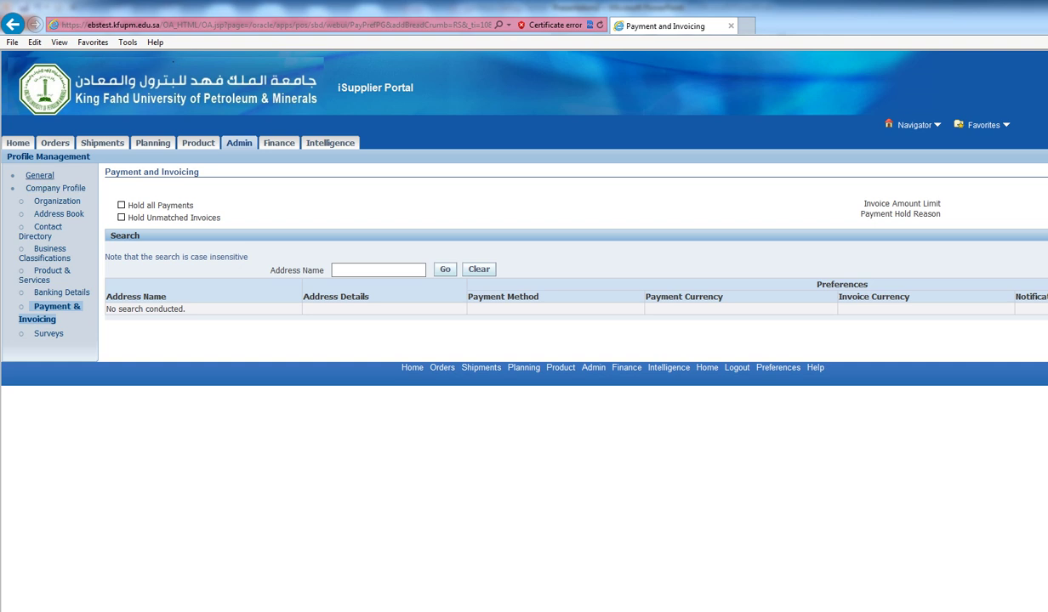
pyautogui.click(39, 175)
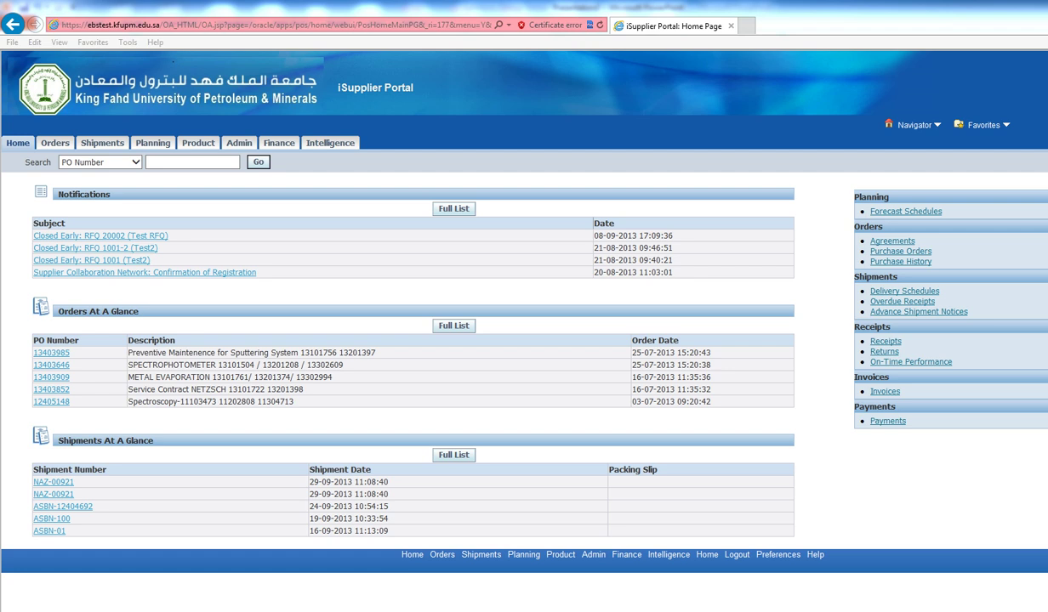
pyautogui.click(336, 610)
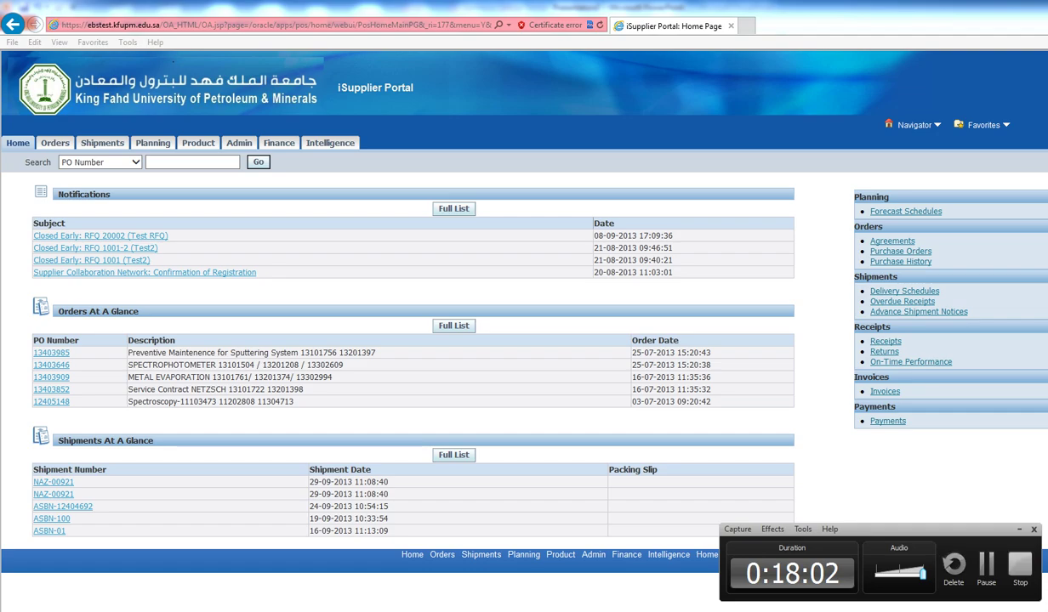